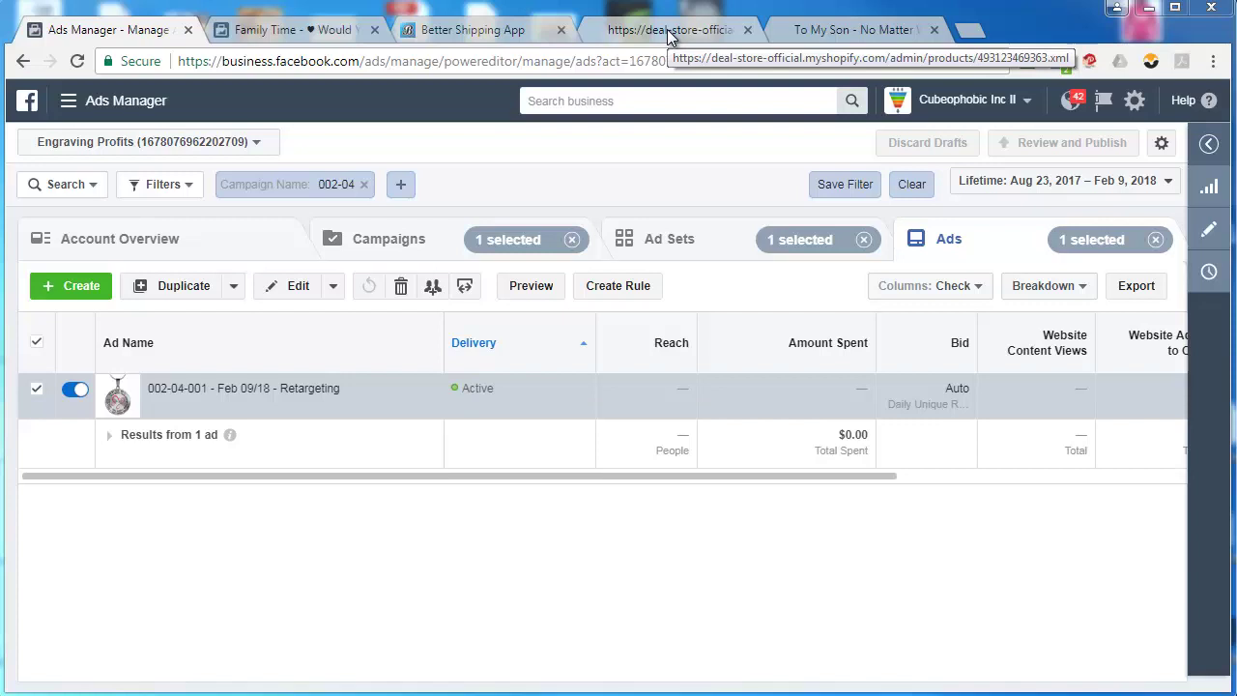
# - Open the product's Shopify admin page by removing the .xml ending from its XML address
pyautogui.click(867, 34)
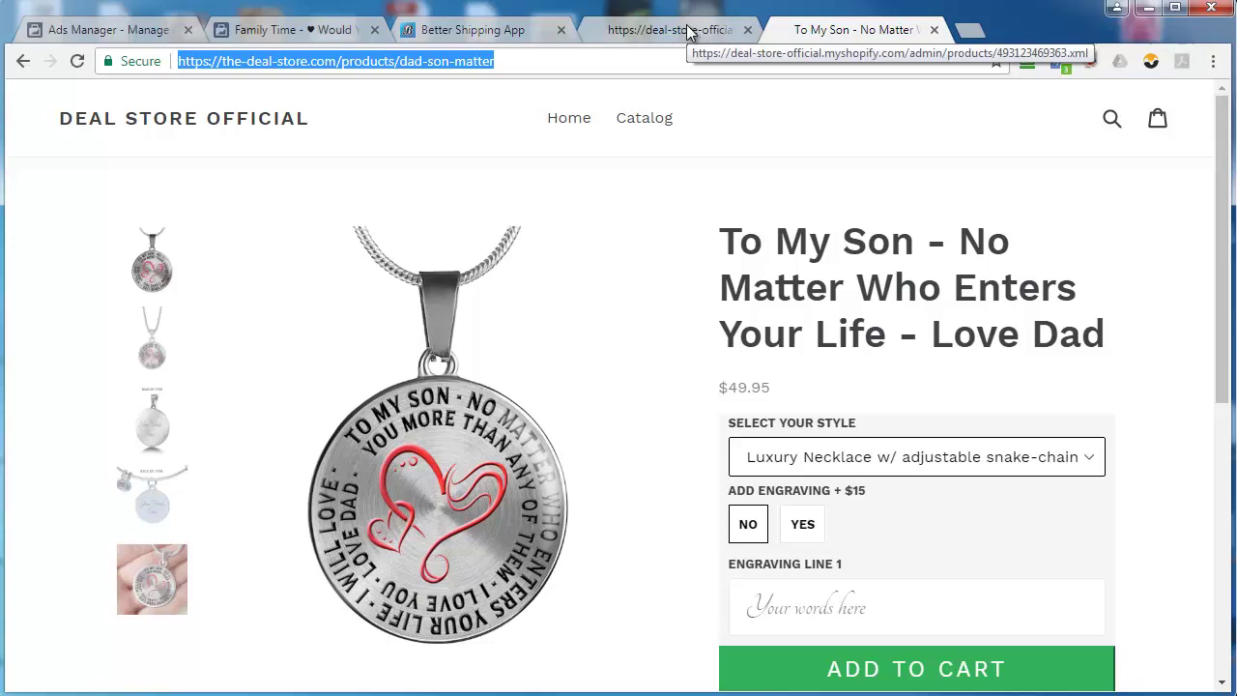
pyautogui.click(690, 32)
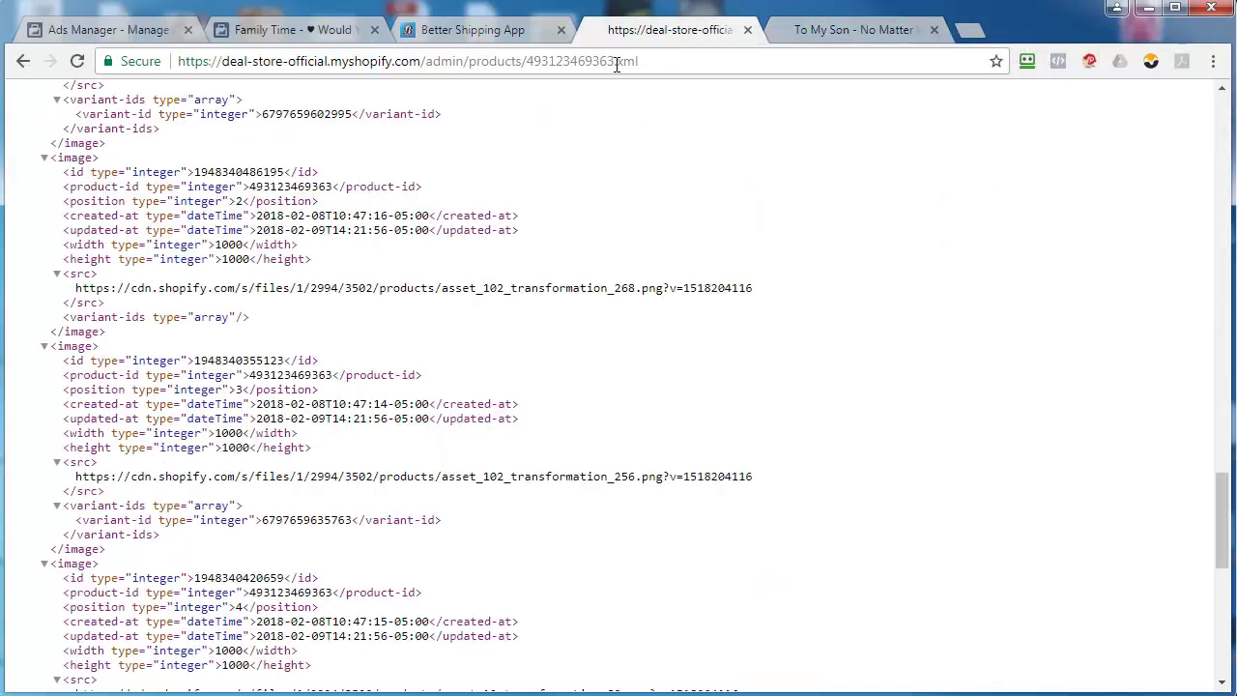
pyautogui.moveTo(613, 61); pyautogui.dragTo(726, 69)
pyautogui.press('BackSpace')
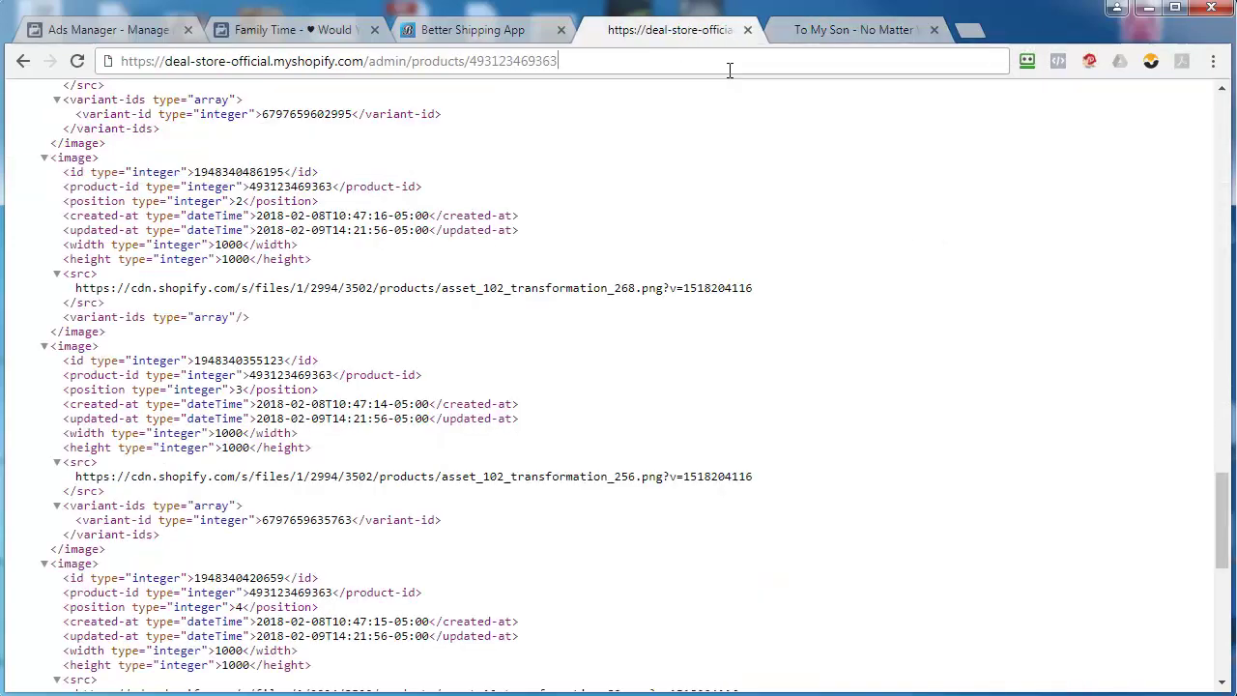
pyautogui.press('Return')
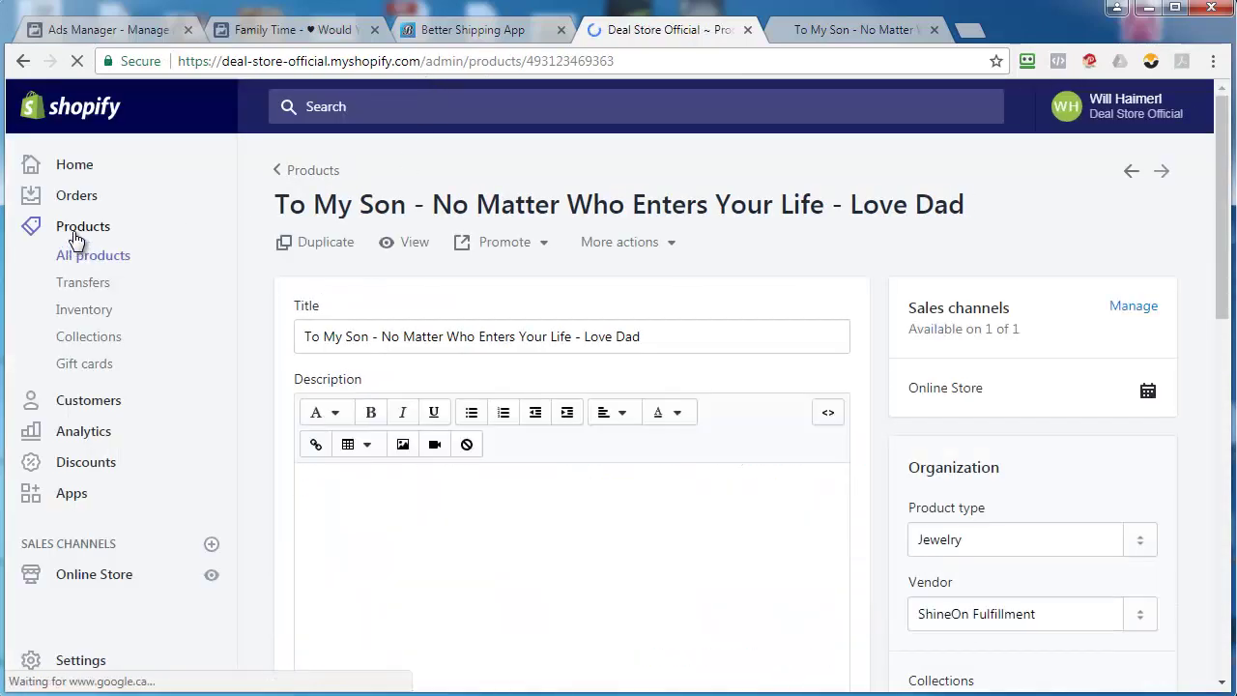
# - Open the product "To My Son - No Matter Who Enters Your Life - Love Dad" from the list of all products
pyautogui.click(92, 248)
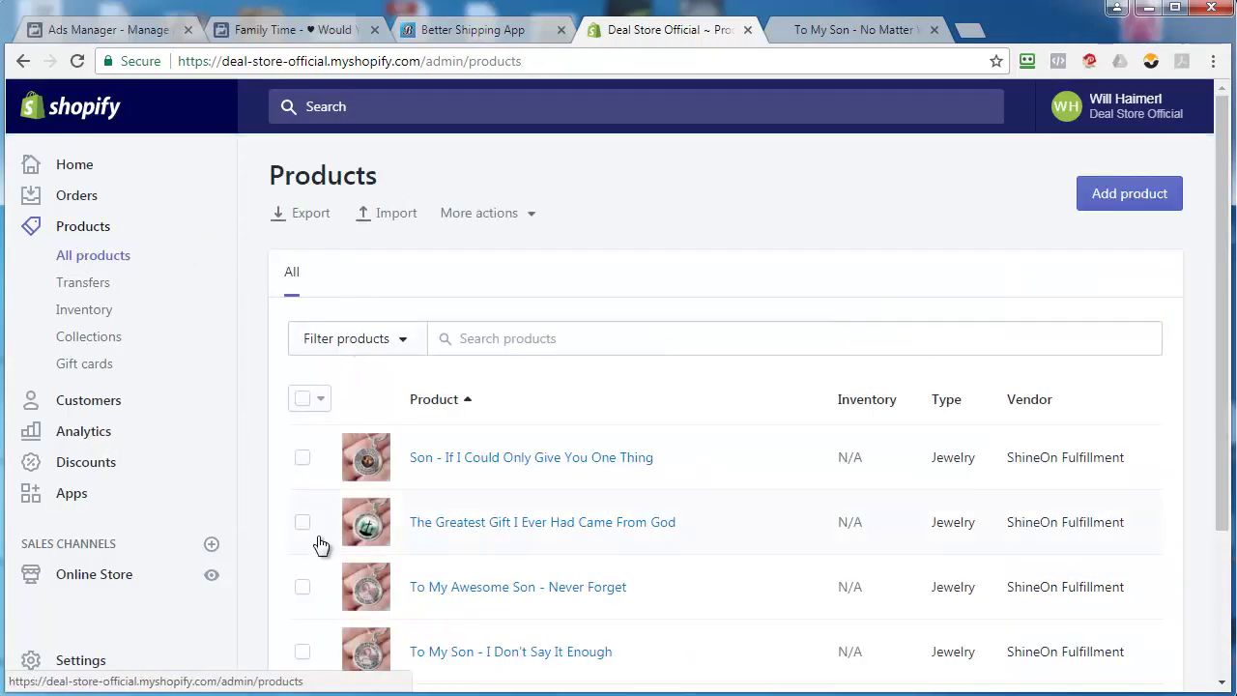
pyautogui.scroll(-3, 306, 548)
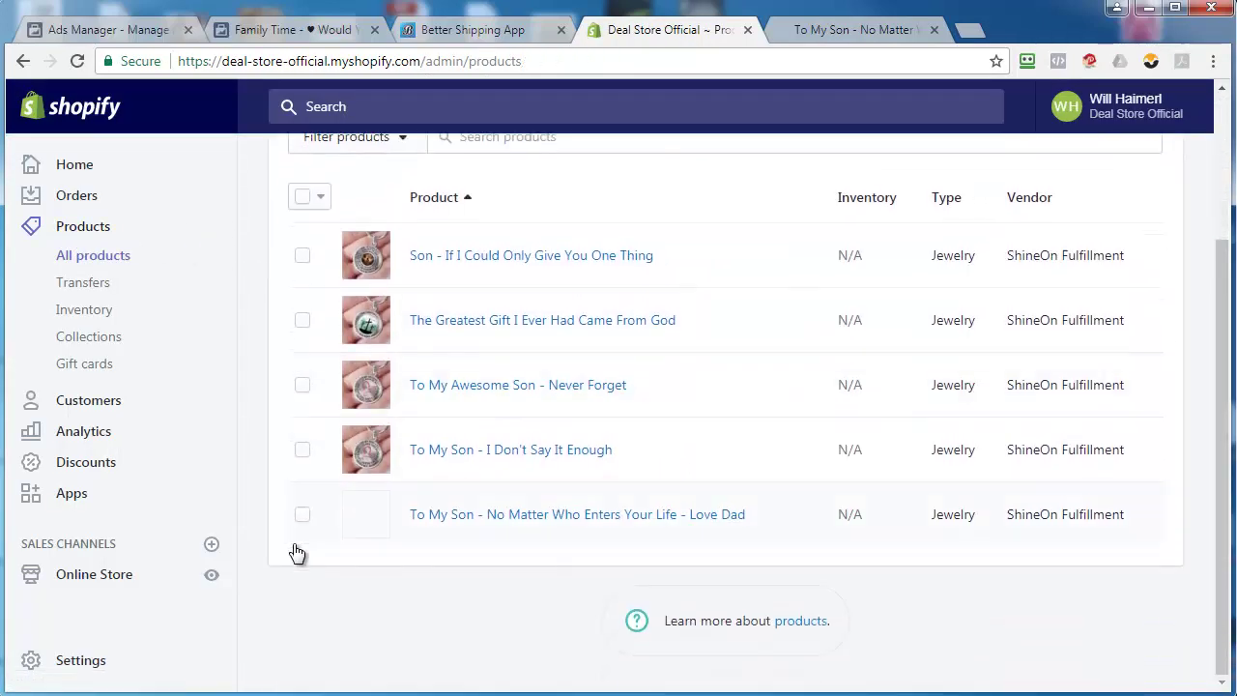
pyautogui.click(515, 515)
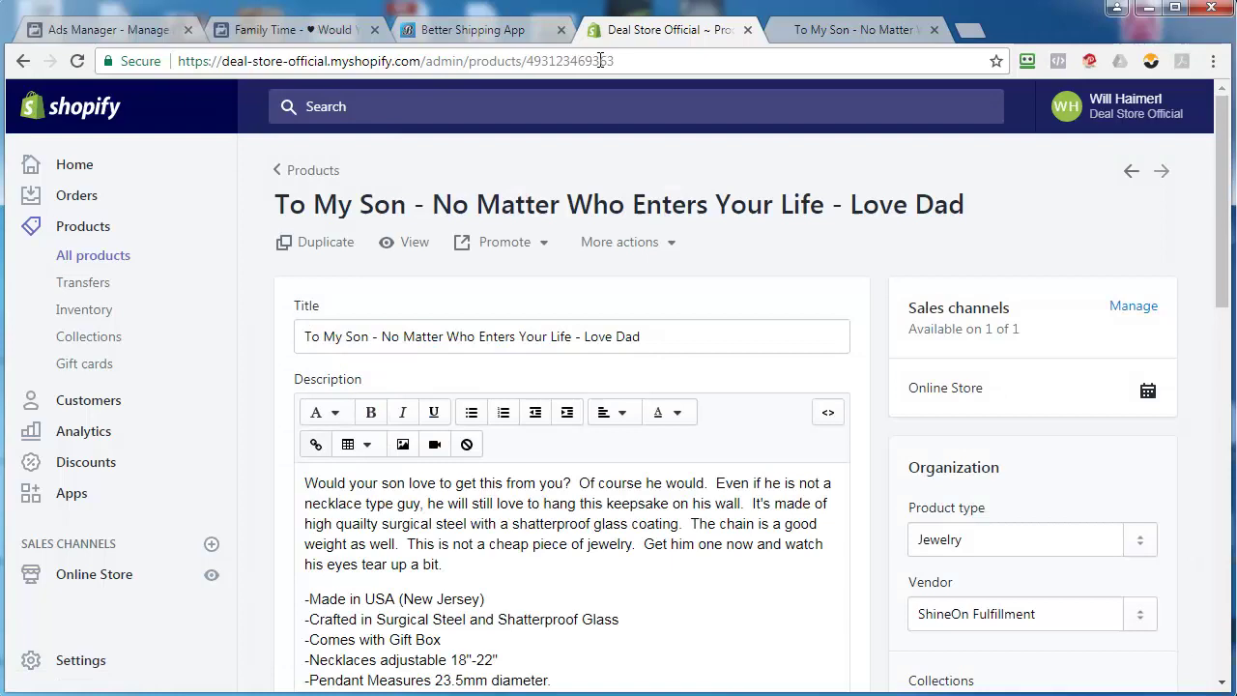
# - Load the product's XML data by appending .xml to its admin page address
pyautogui.click(639, 60)
pyautogui.click(648, 60)
pyautogui.write('.')
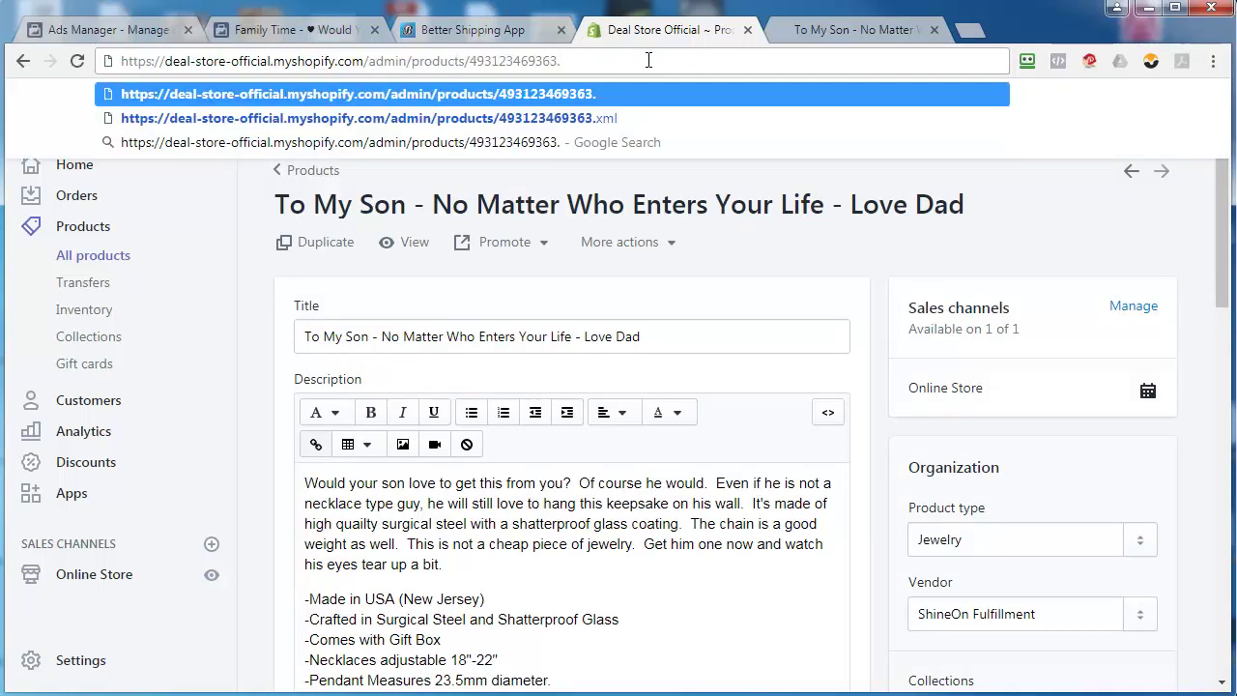
pyautogui.write('xml')
pyautogui.press('Return')
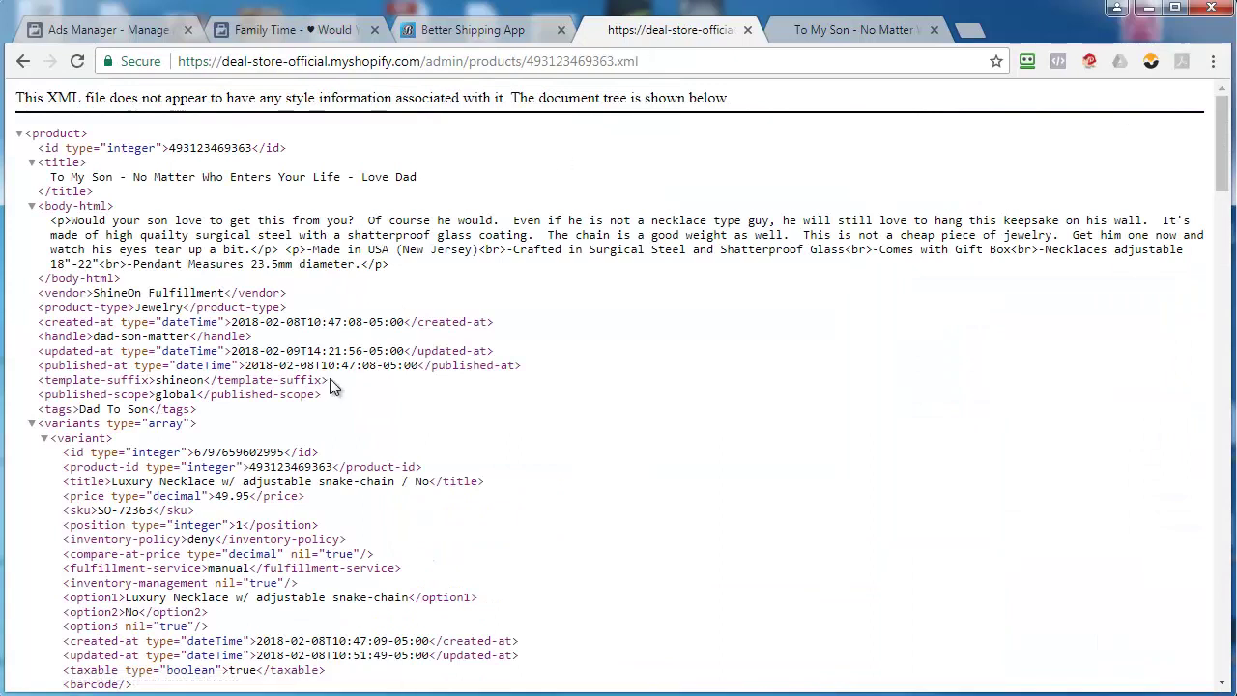
pyautogui.moveTo(196, 452); pyautogui.dragTo(286, 452)
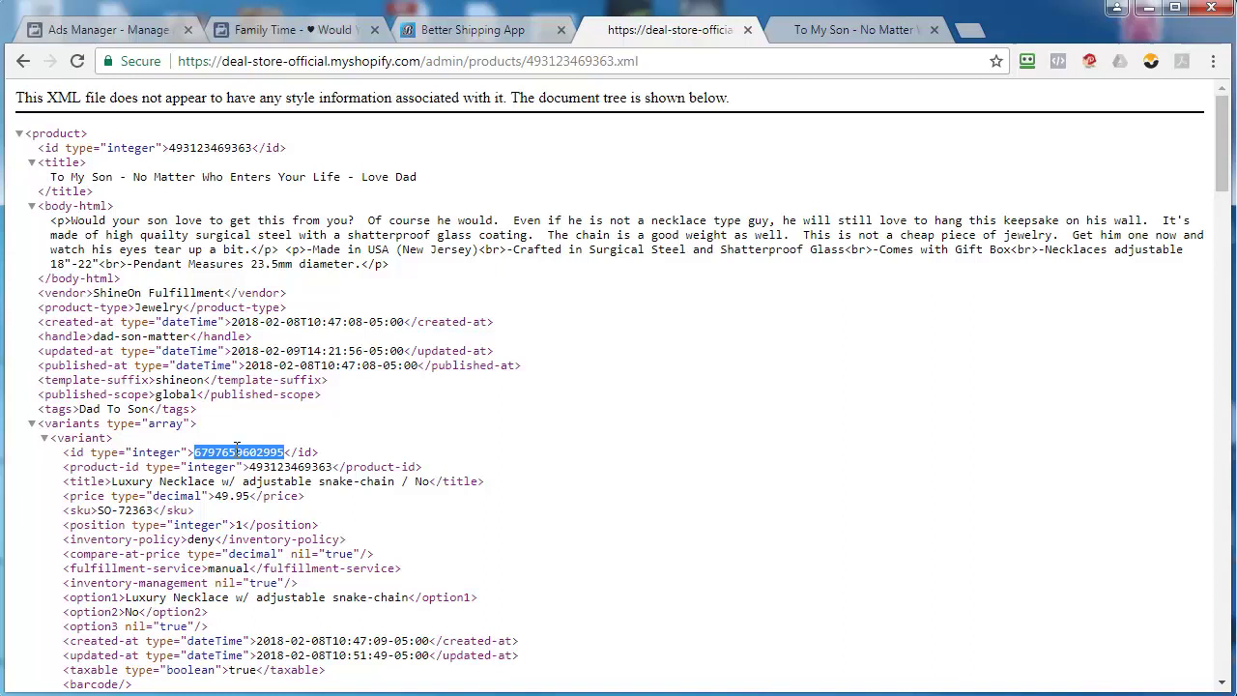
pyautogui.rightClick(241, 456)
pyautogui.click(245, 451)
pyautogui.doubleClick(246, 451)
pyautogui.rightClick(245, 451)
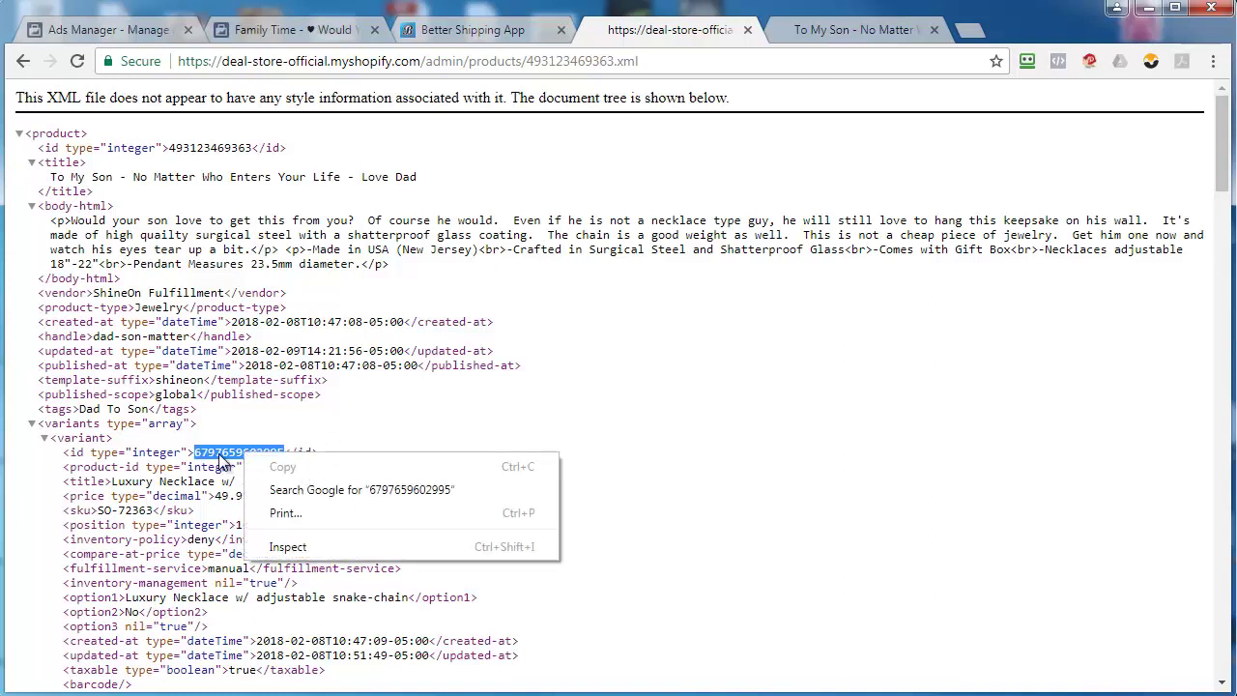
pyautogui.click(367, 375)
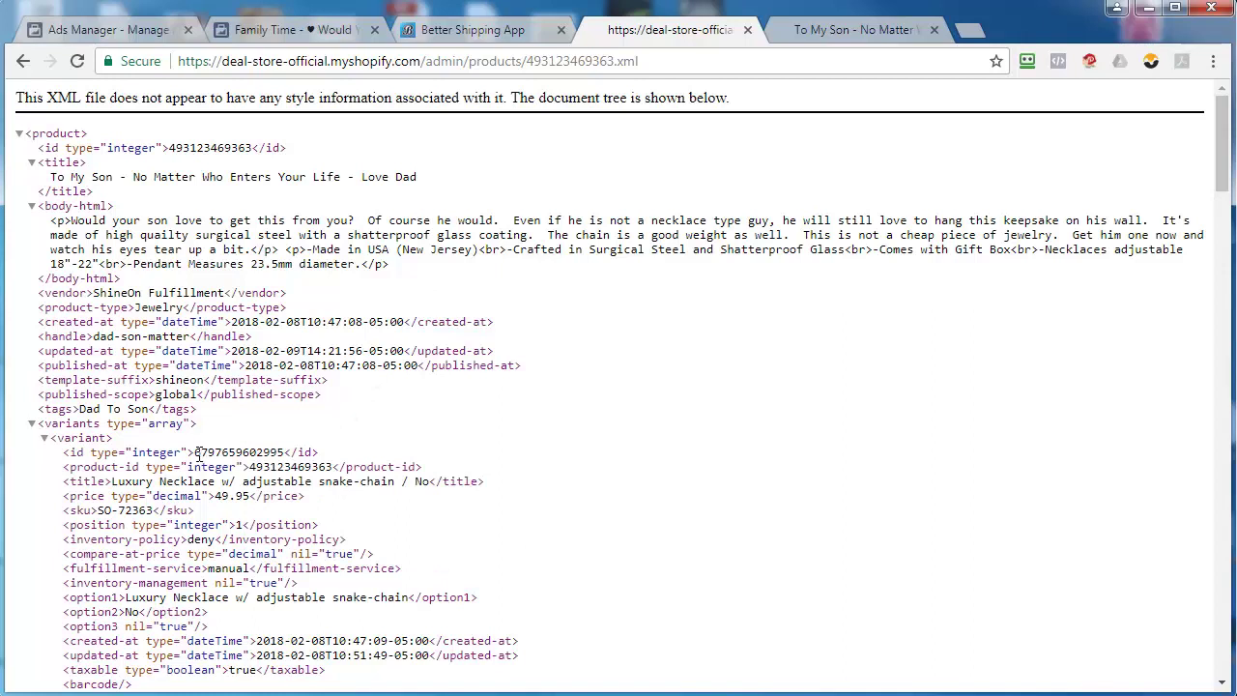
pyautogui.moveTo(196, 452); pyautogui.dragTo(286, 453)
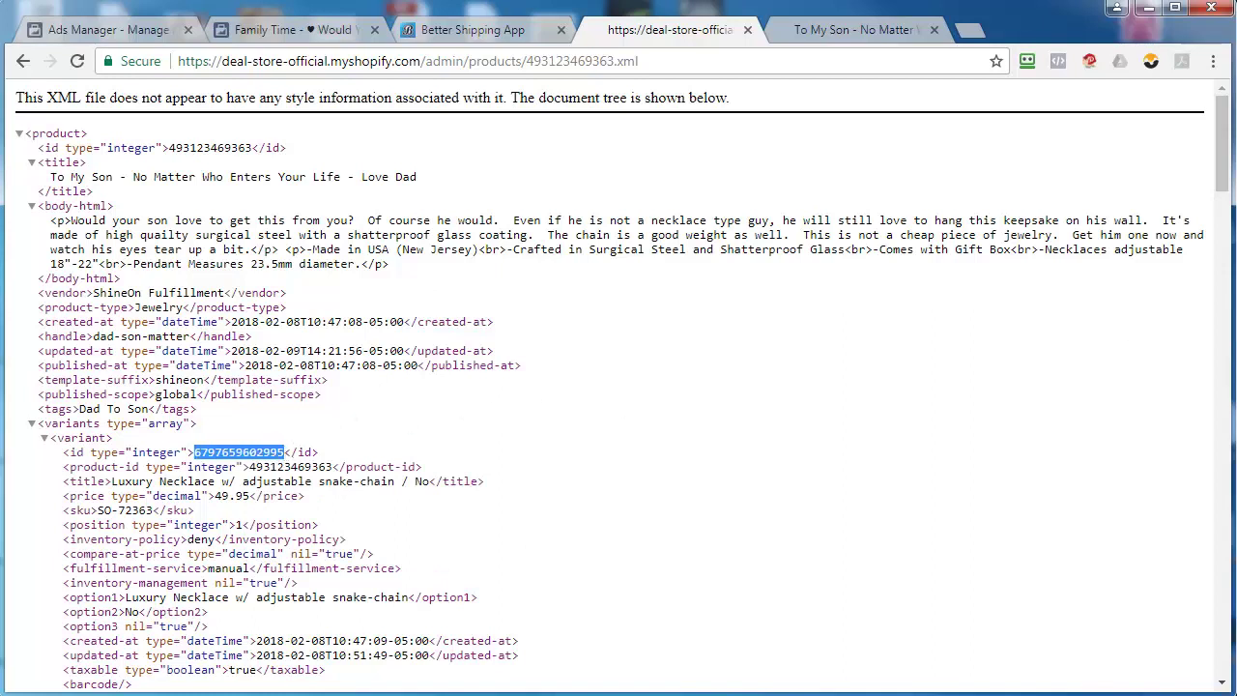
# - Switch to the Facebook Asset Library and start a new custom audience based on Website Traffic
pyautogui.hotkey('alt', 'Tab')
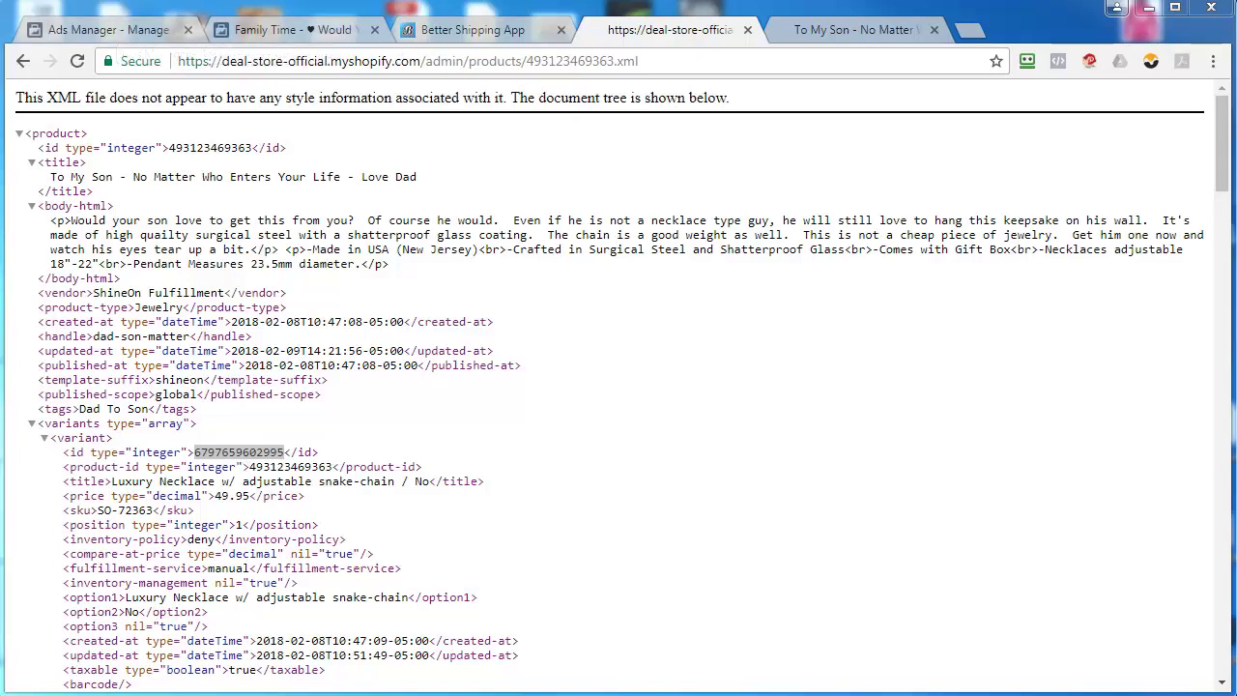
pyautogui.hotkey('alt', 'Tab')
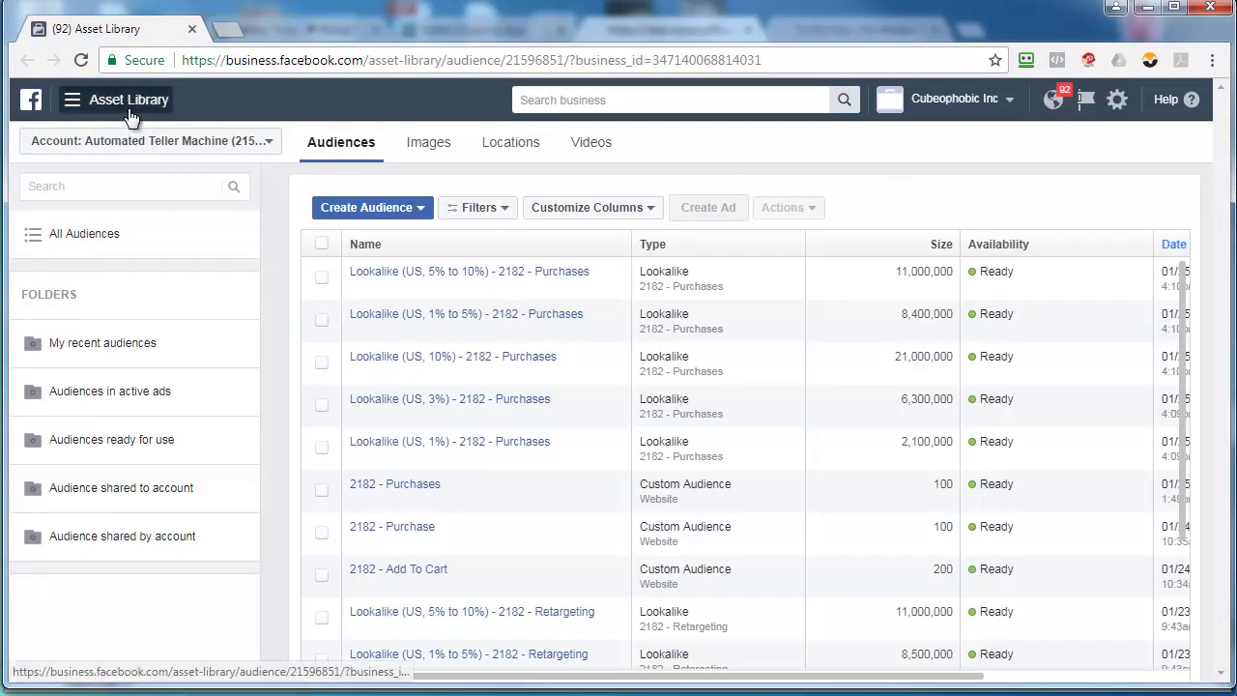
pyautogui.click(359, 206)
pyautogui.click(373, 235)
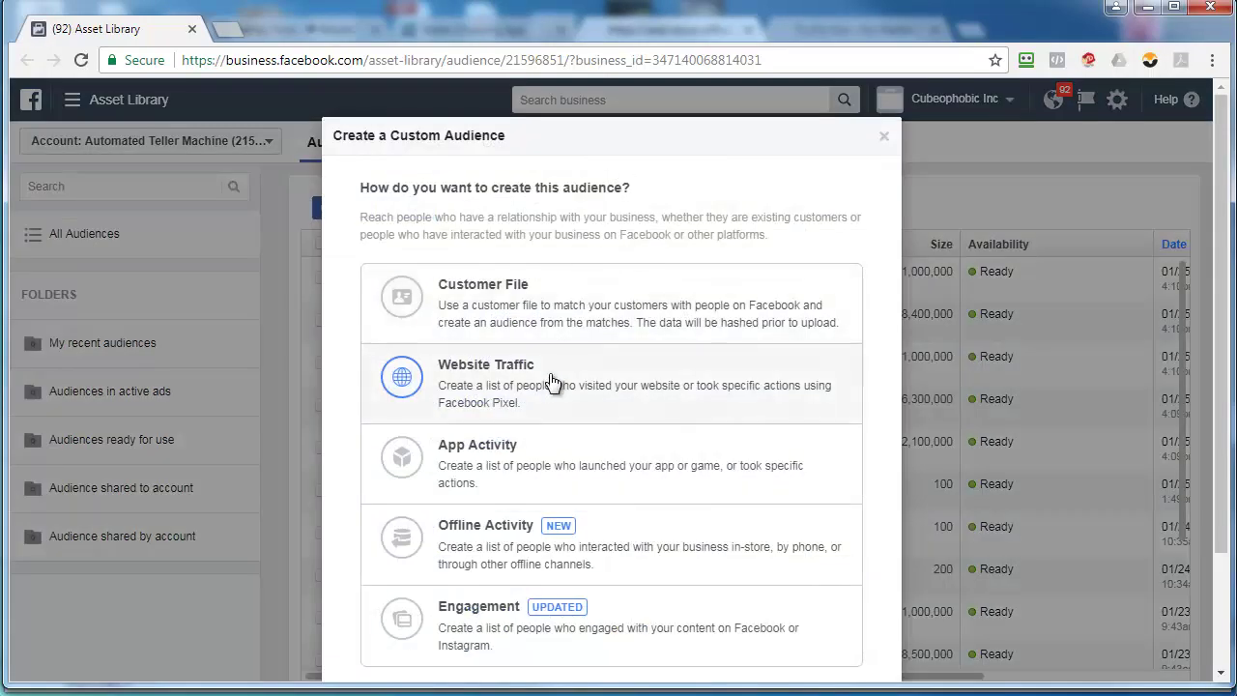
pyautogui.click(550, 380)
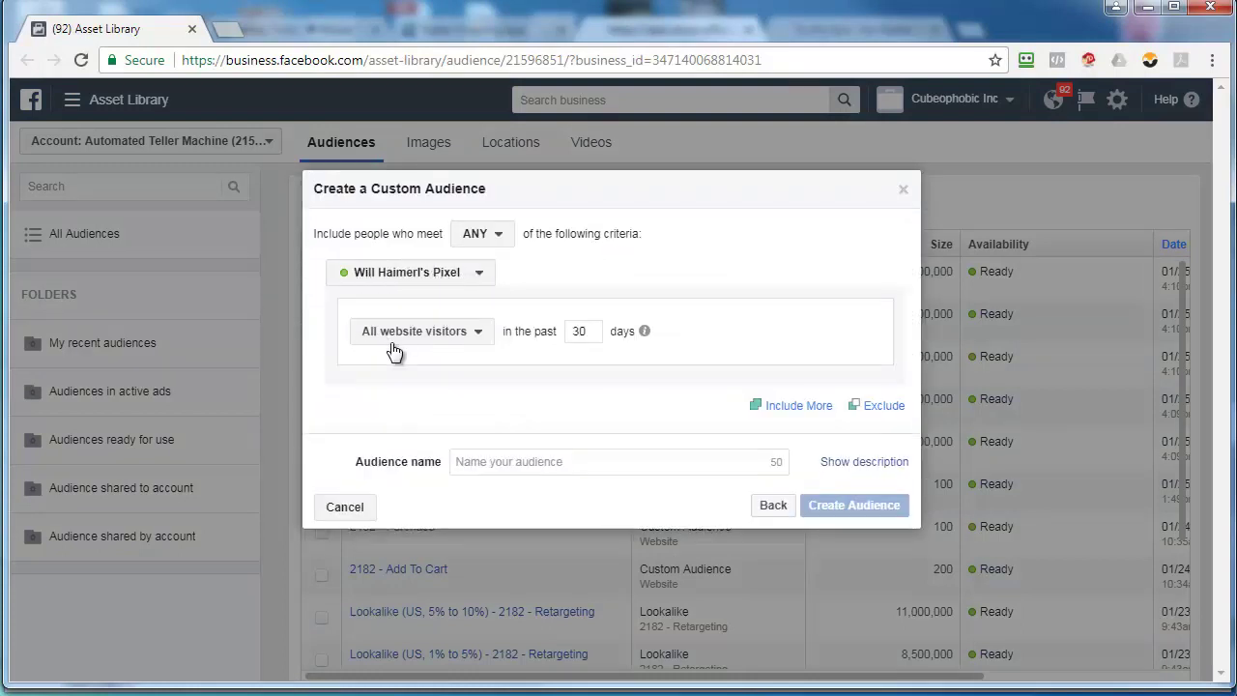
# - Set the audience criteria to people with the AddToCart event in the past 180 days
pyautogui.click(440, 333)
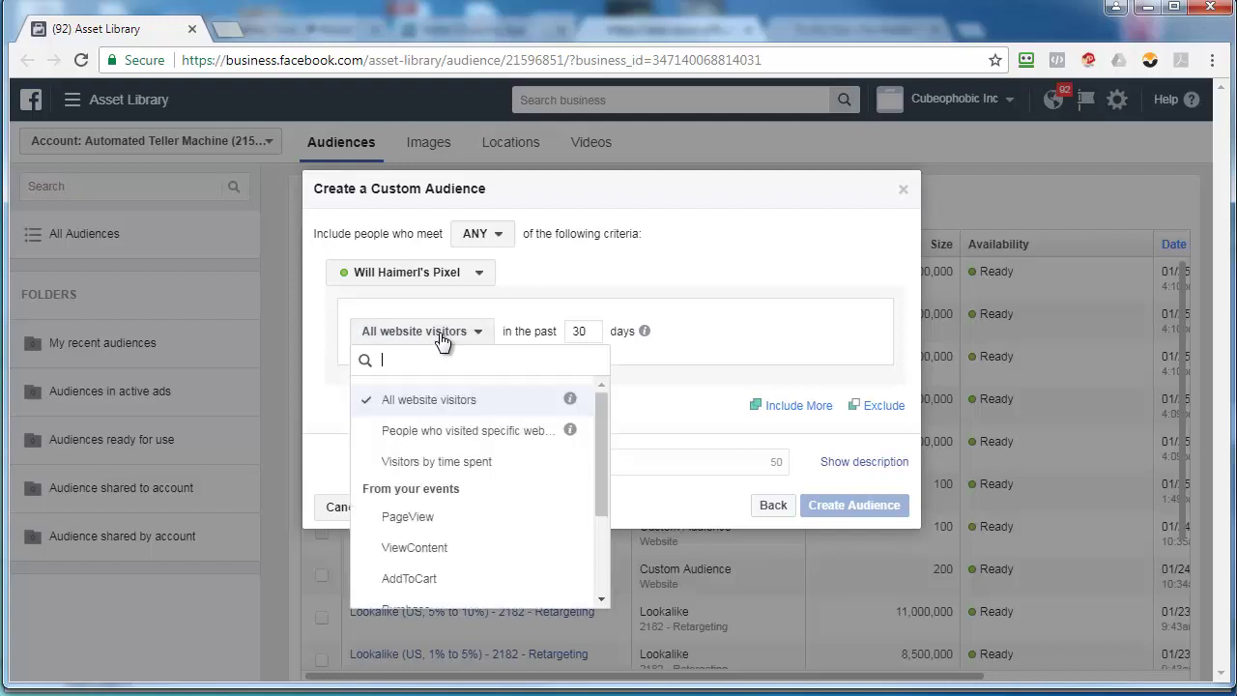
pyautogui.click(409, 580)
pyautogui.doubleClick(546, 331)
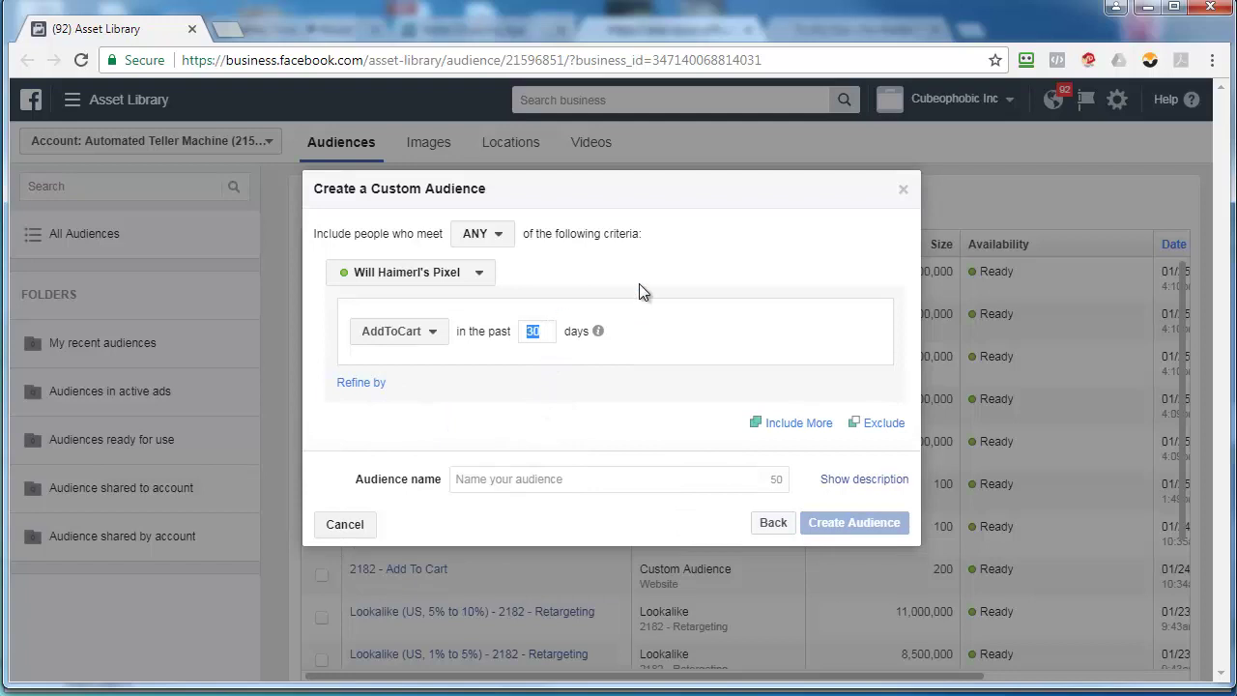
pyautogui.write('180')
pyautogui.click(360, 385)
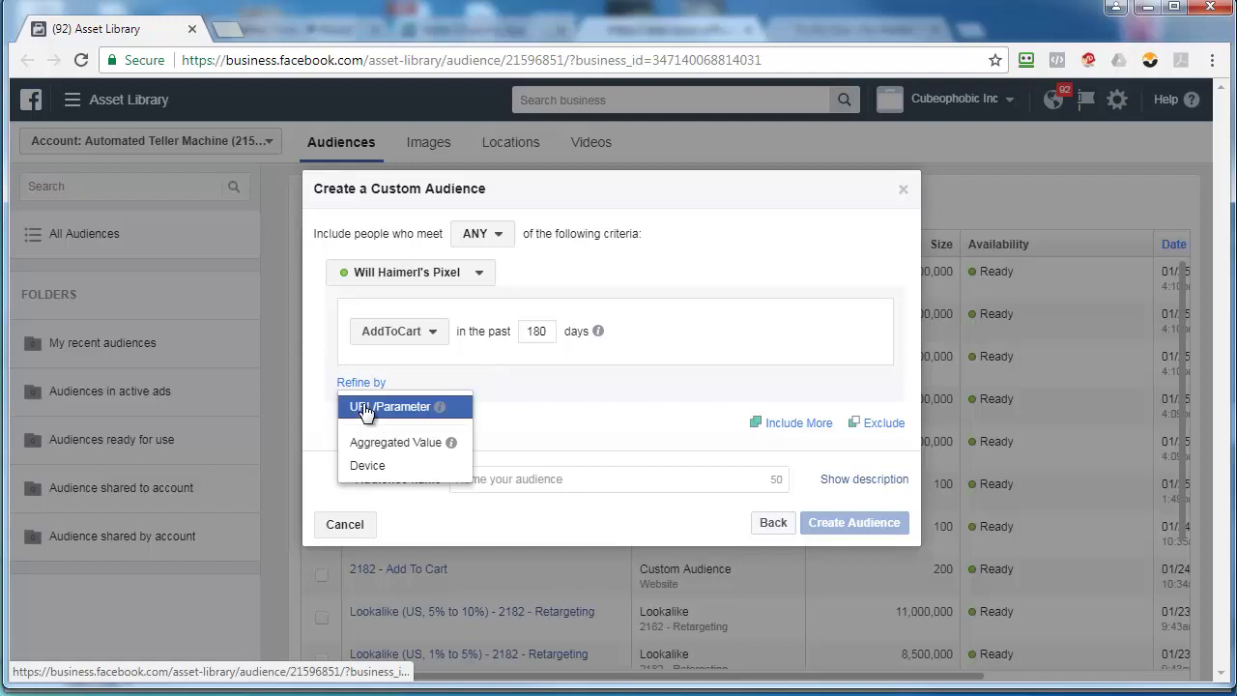
pyautogui.click(366, 410)
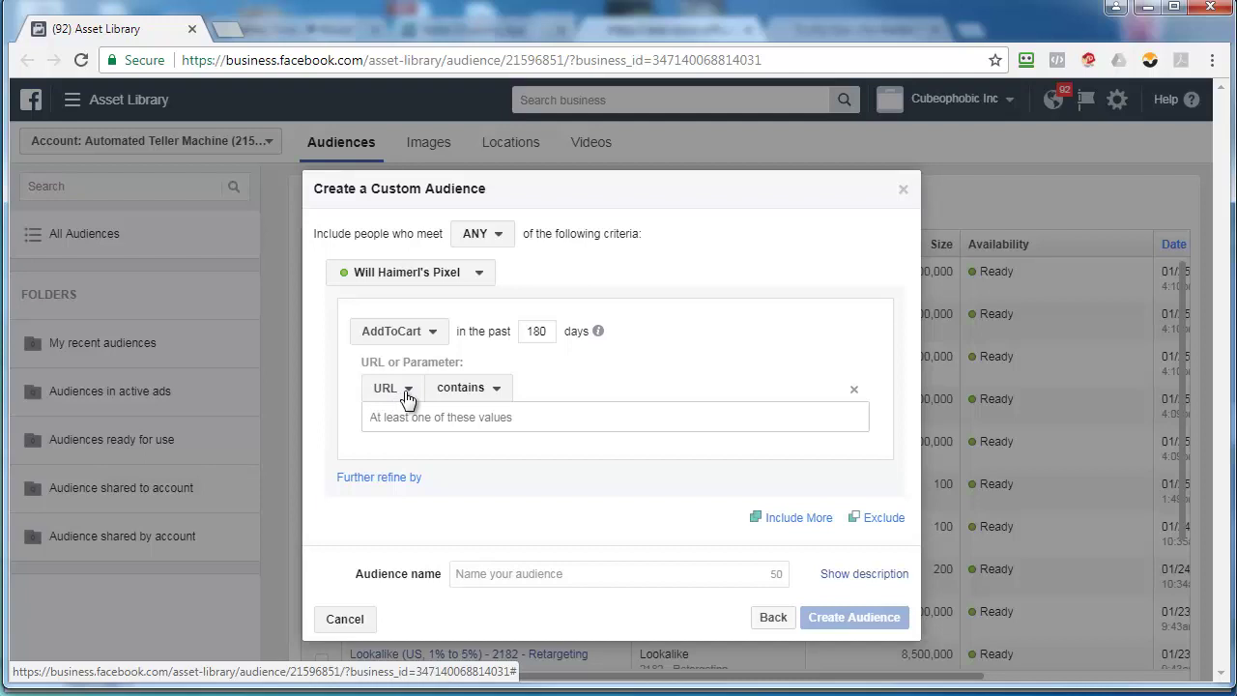
pyautogui.click(407, 397)
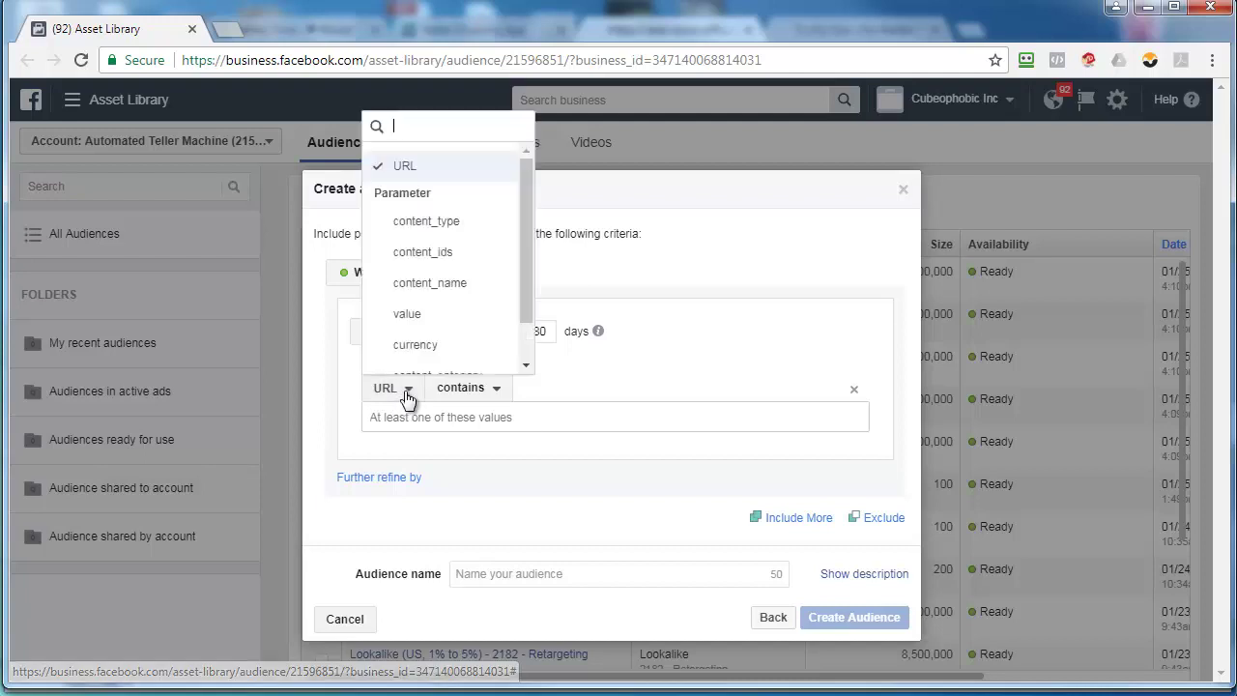
pyautogui.click(460, 259)
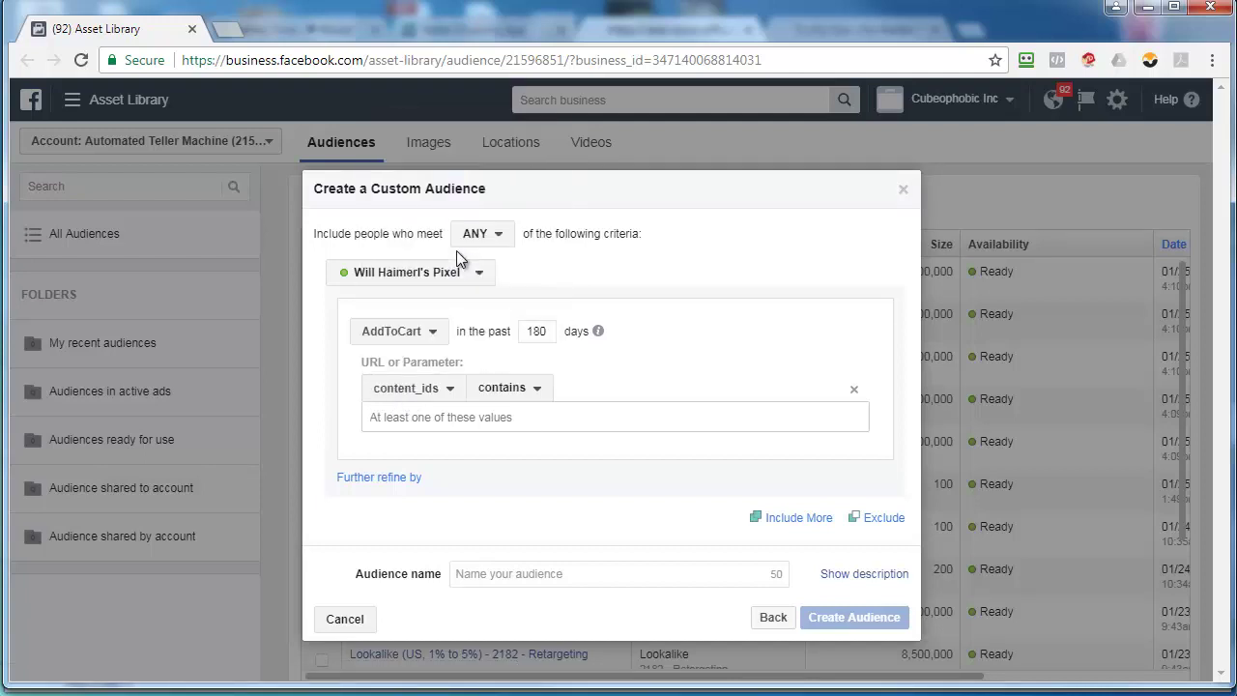
pyautogui.rightClick(418, 423)
pyautogui.click(518, 535)
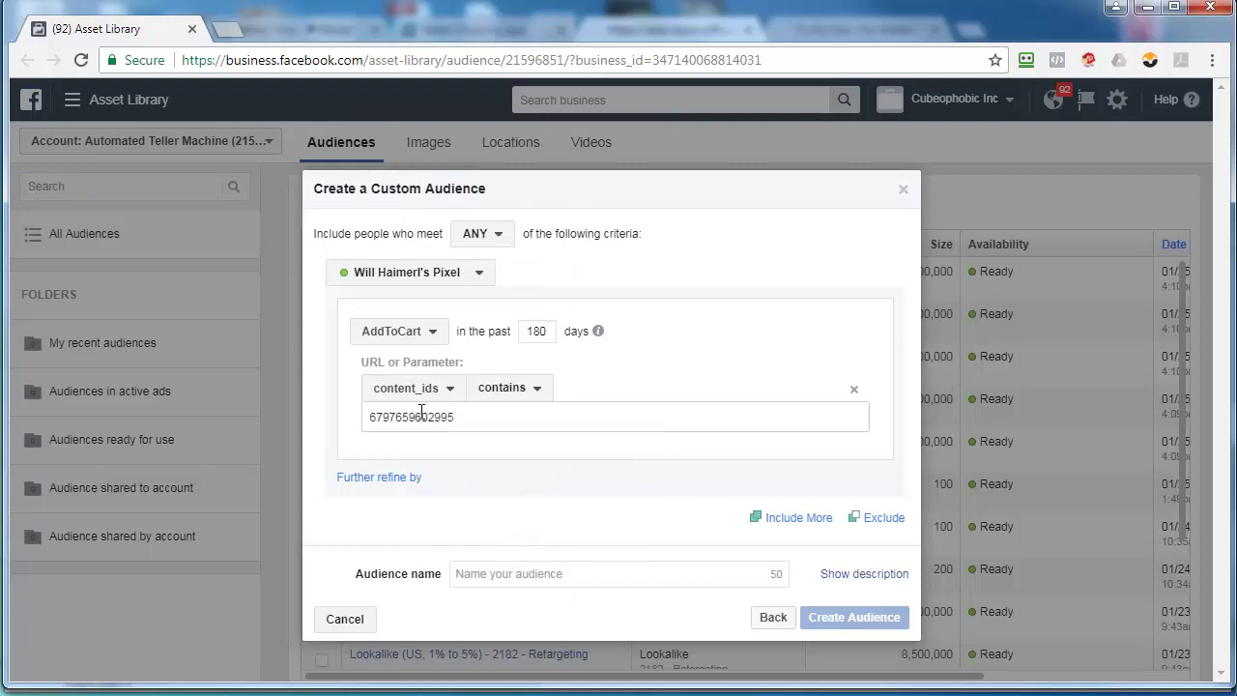
pyautogui.click(483, 445)
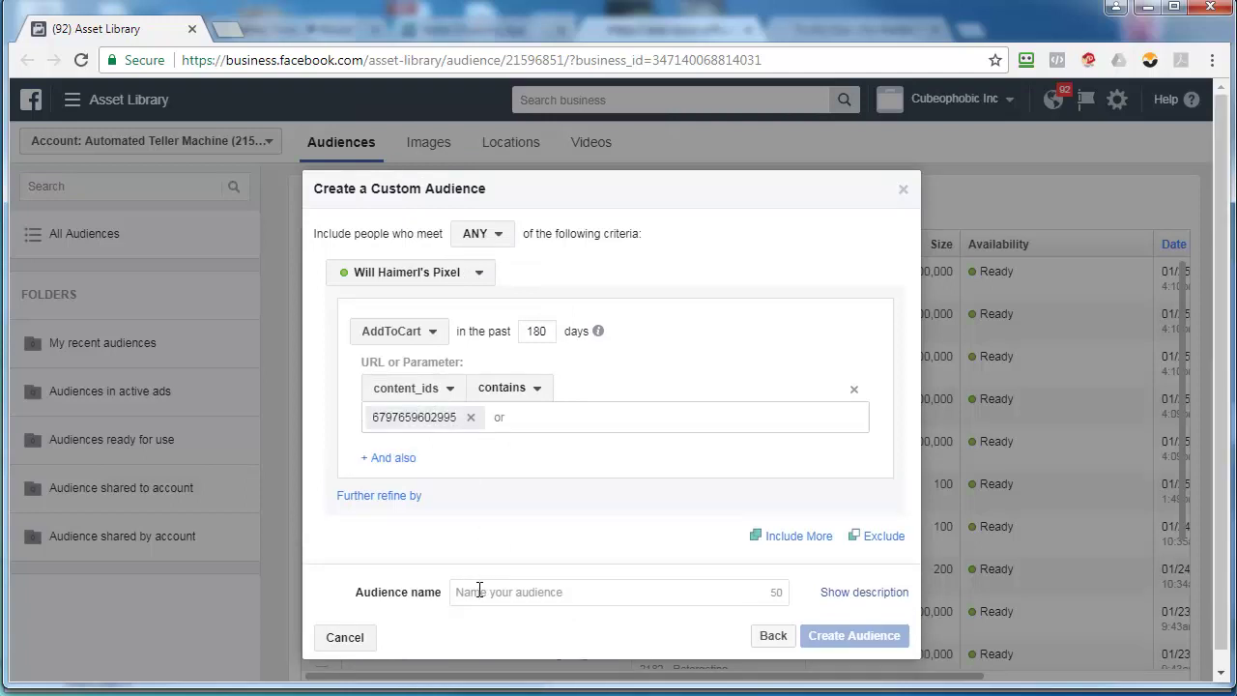
# - Name the audience "002-01 - Add To Cart" and create it, finishing the custom audience dialog
pyautogui.click(469, 592)
pyautogui.write('002')
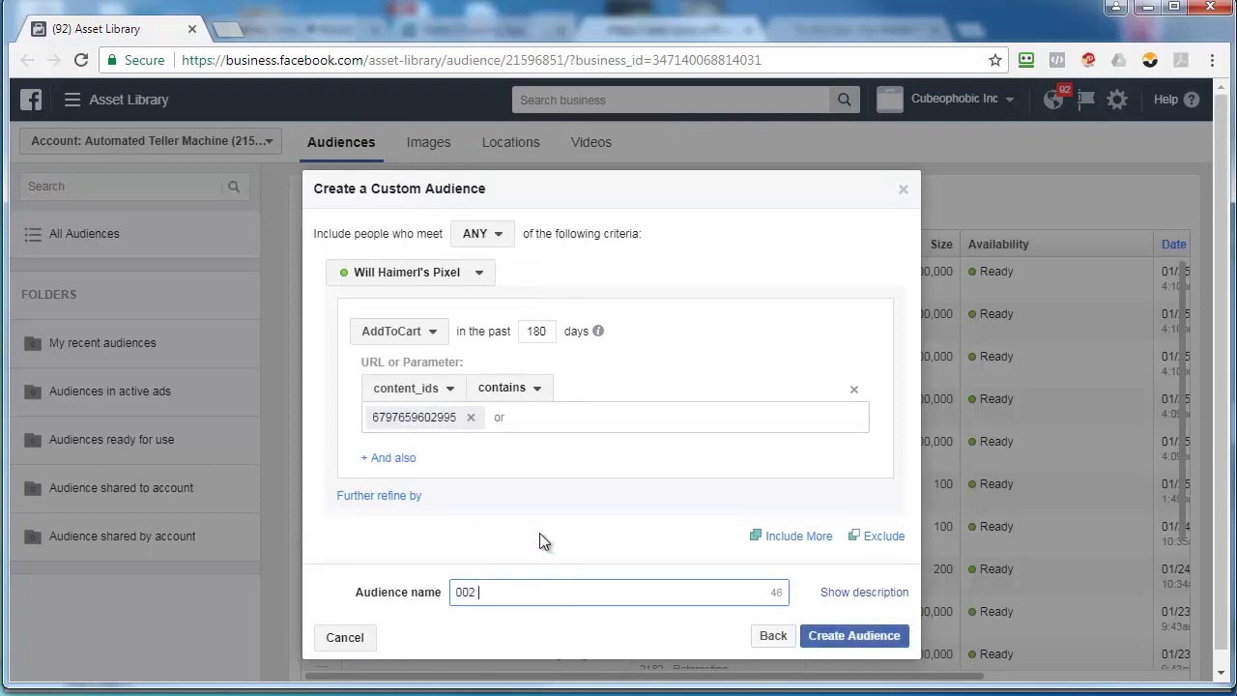
pyautogui.write(' - Add To Cart')
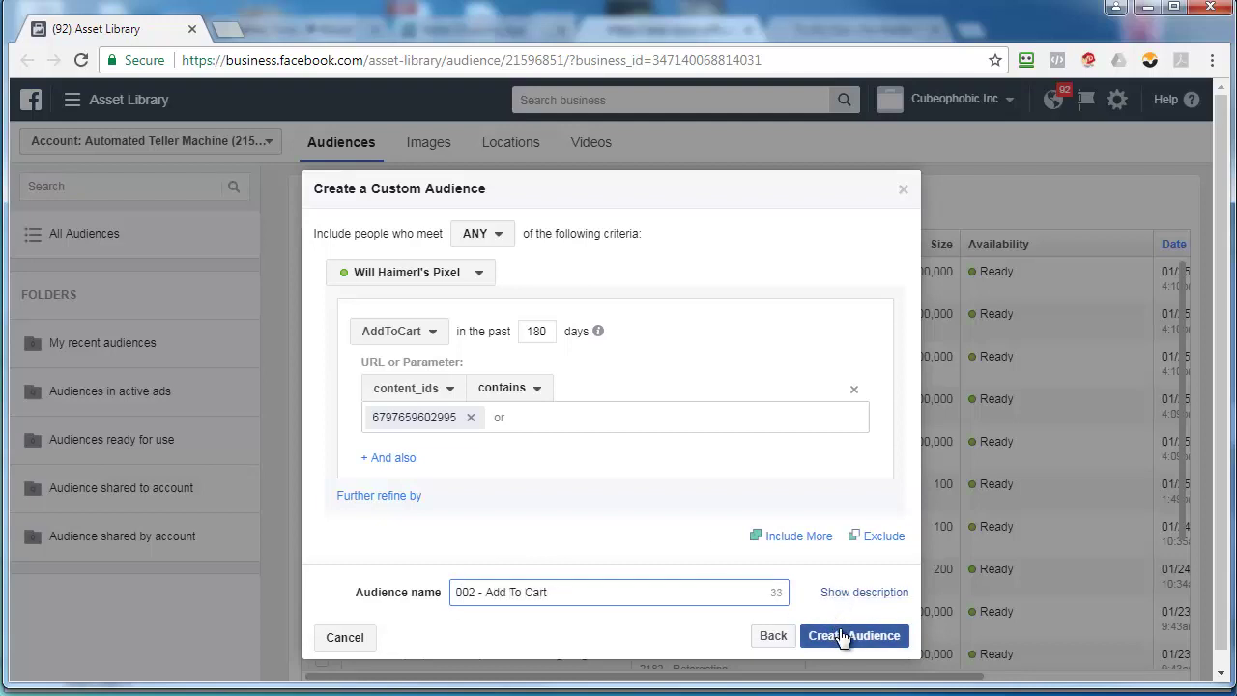
pyautogui.click(474, 591)
pyautogui.write('-0')
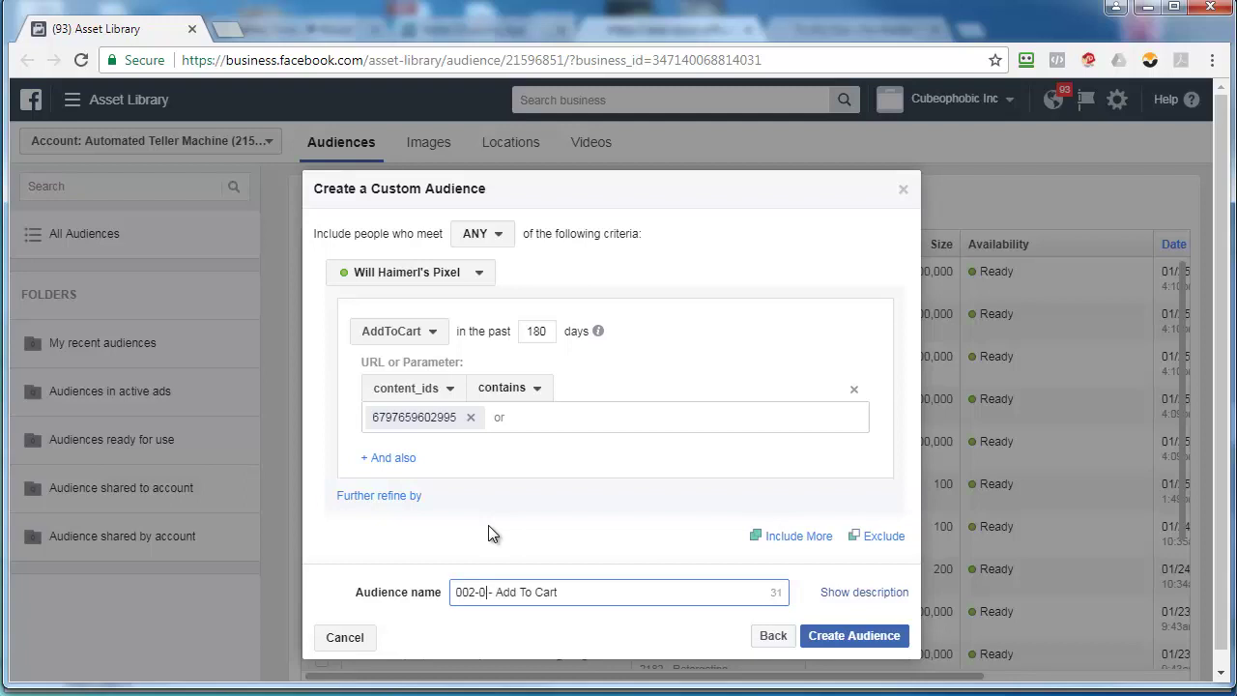
pyautogui.write('1')
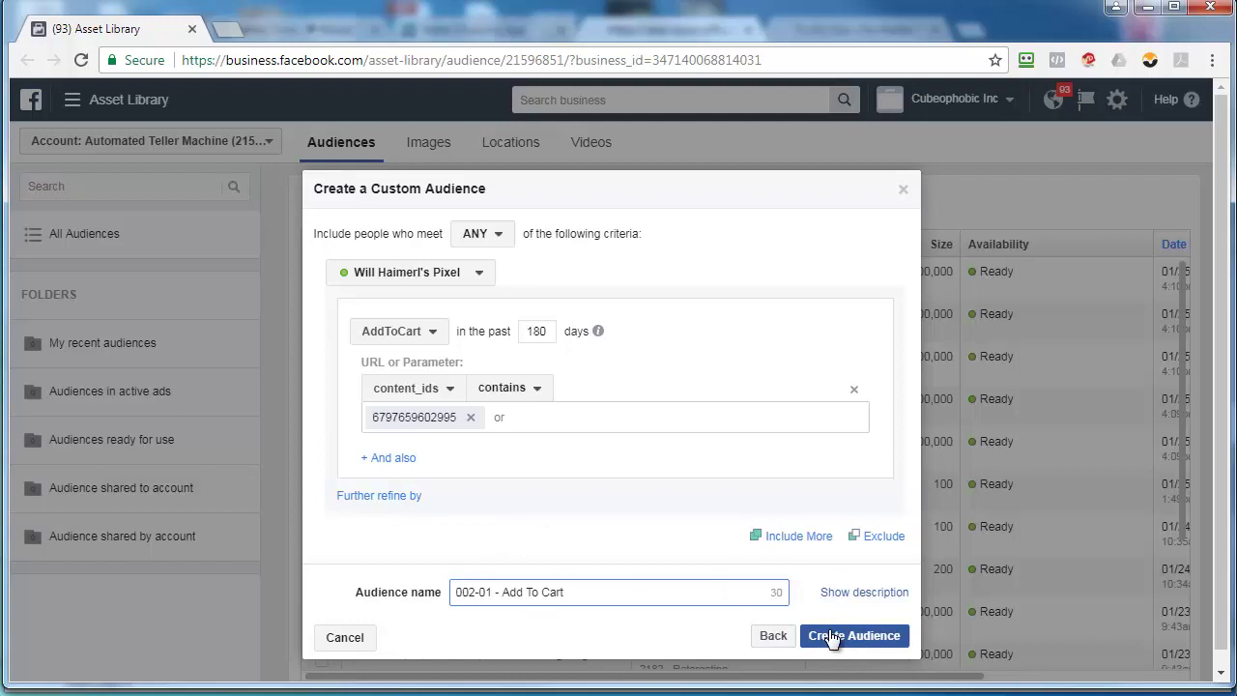
pyautogui.click(493, 592)
pyautogui.click(834, 636)
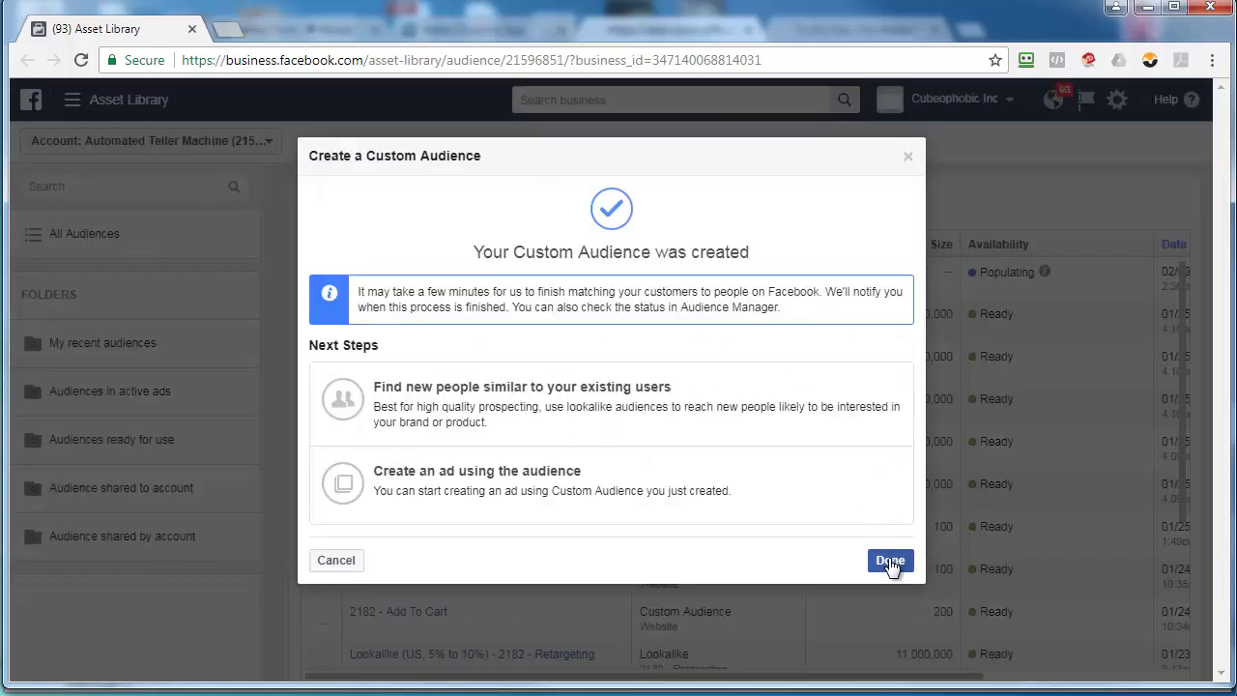
pyautogui.click(890, 563)
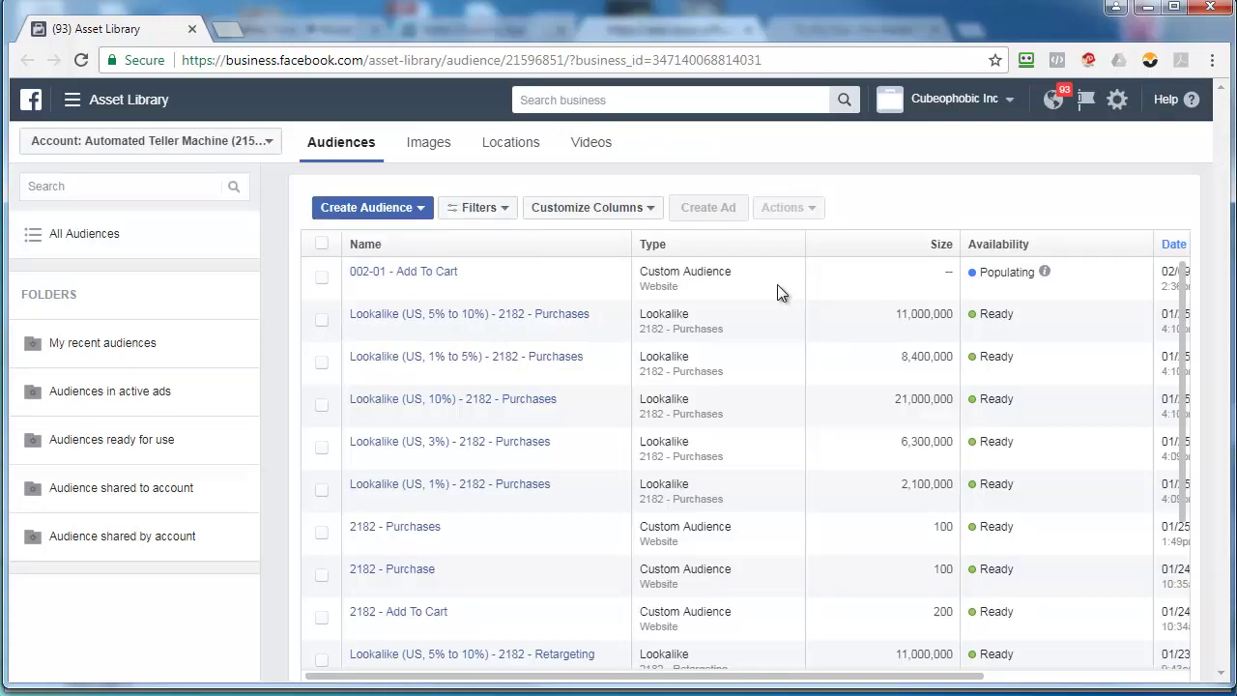
# - Start another Website Traffic custom audience and set its criteria to the Purchase event
pyautogui.click(360, 211)
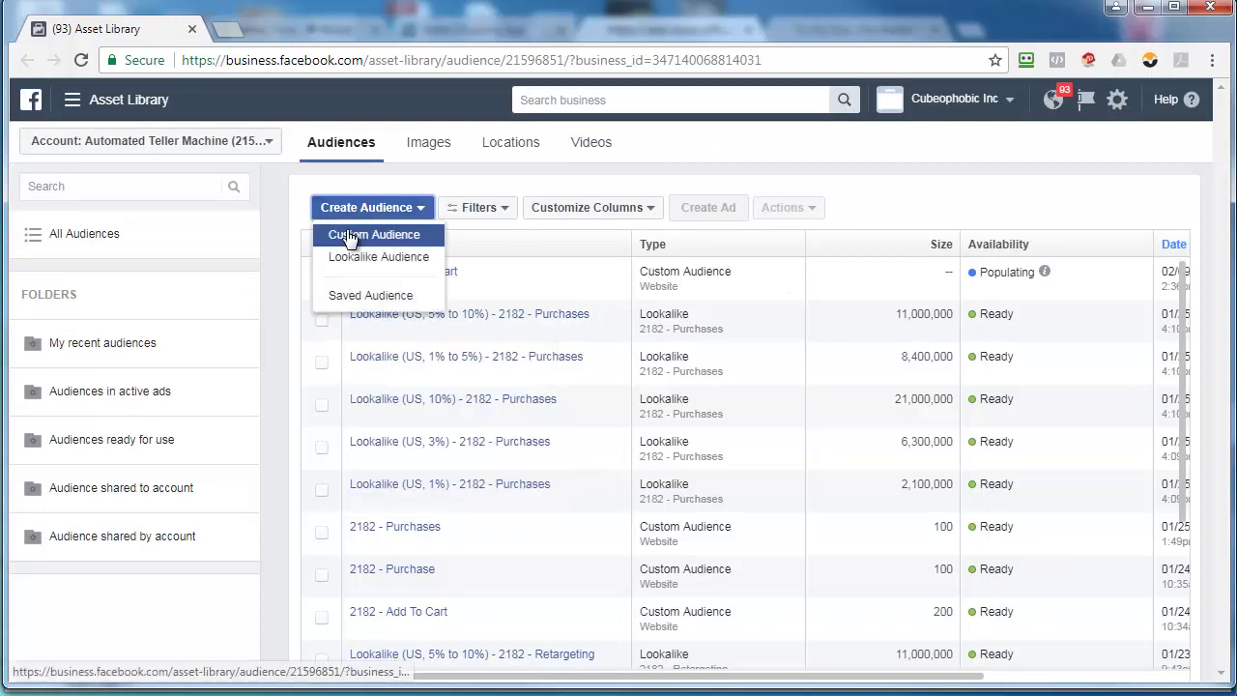
pyautogui.click(350, 235)
pyautogui.click(561, 376)
pyautogui.moveTo(644, 348)
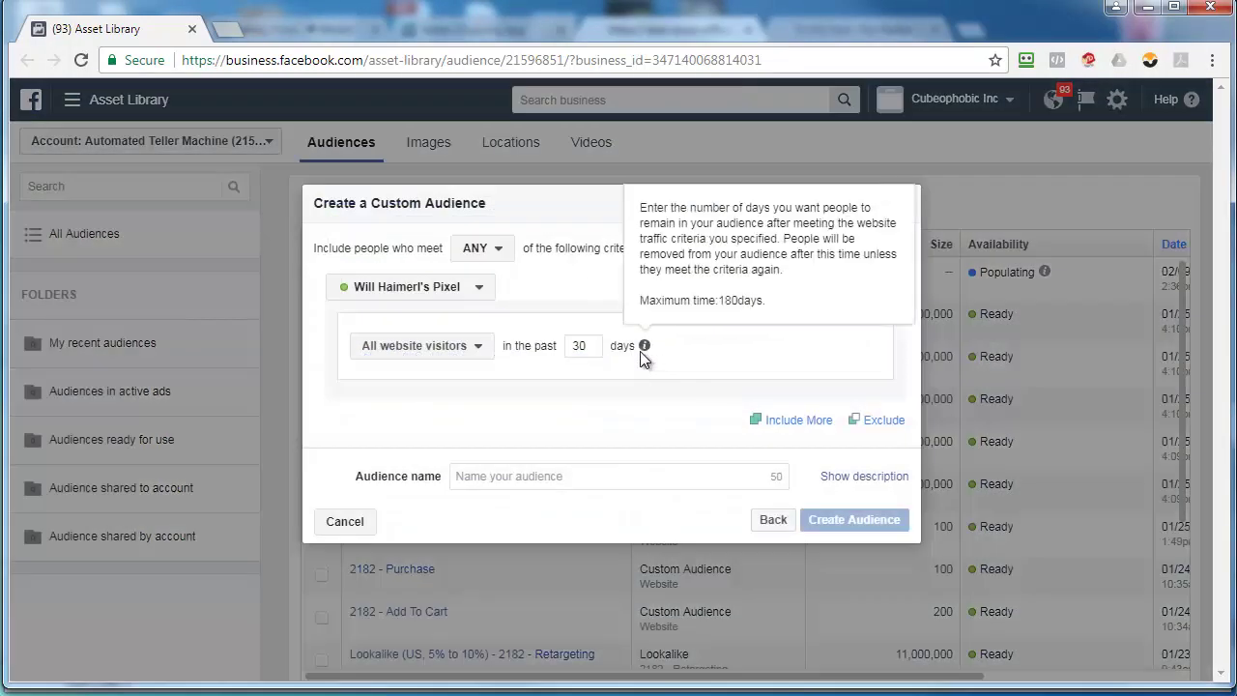
pyautogui.click(446, 346)
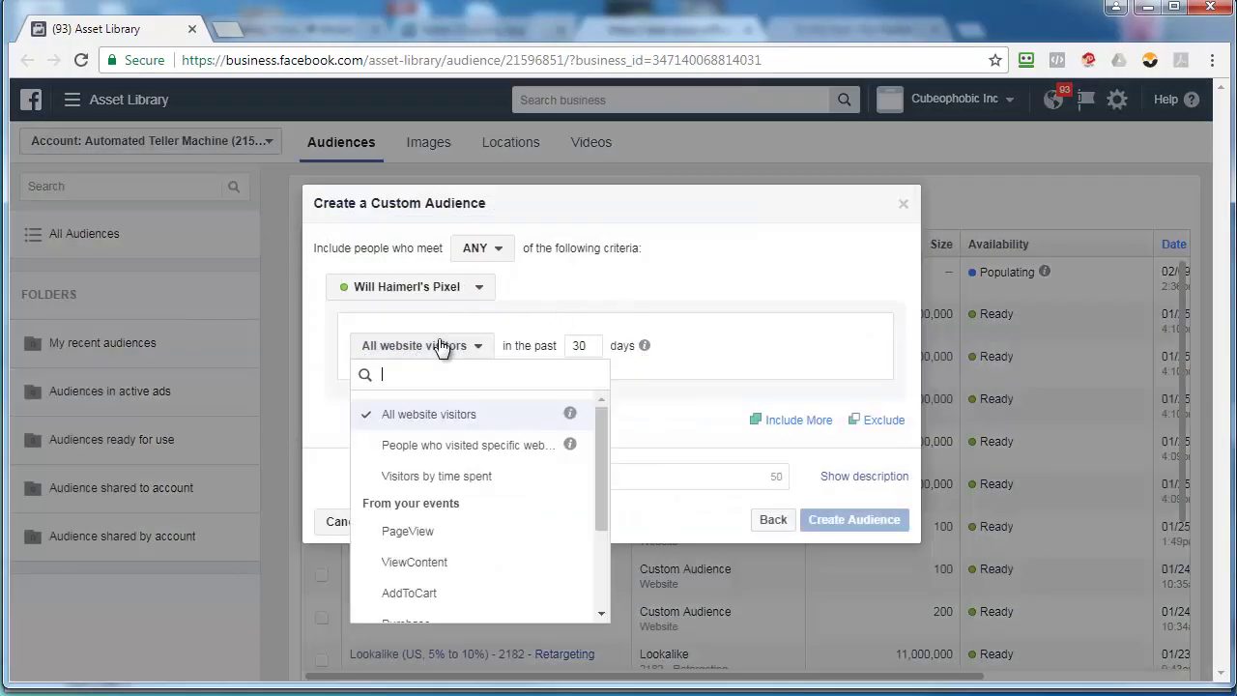
pyautogui.scroll(-3, 455, 560)
pyautogui.click(439, 488)
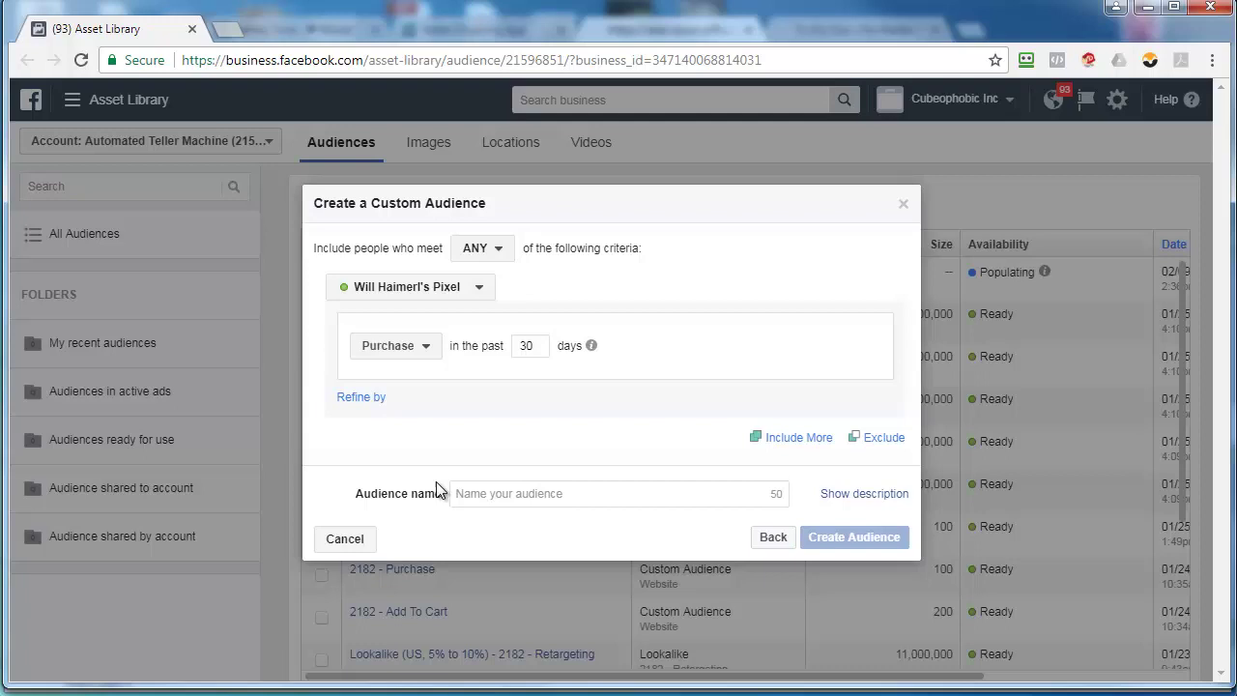
pyautogui.doubleClick(541, 345)
pyautogui.write('180')
pyautogui.click(361, 396)
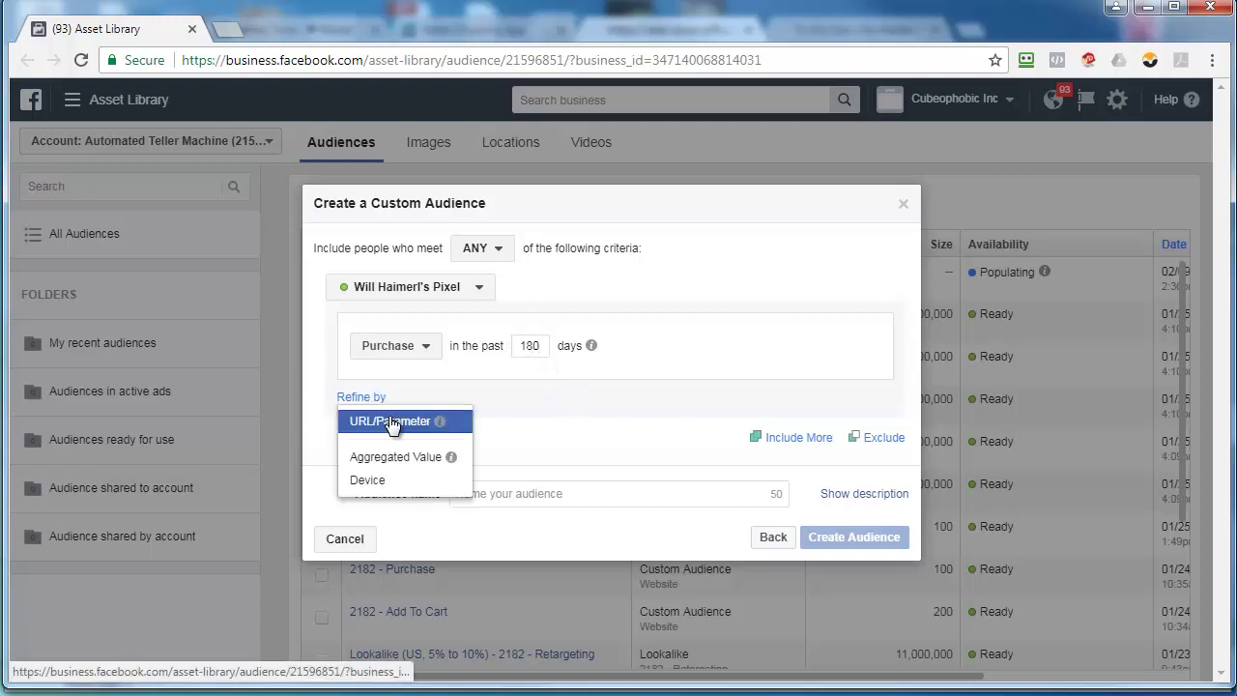
pyautogui.click(398, 422)
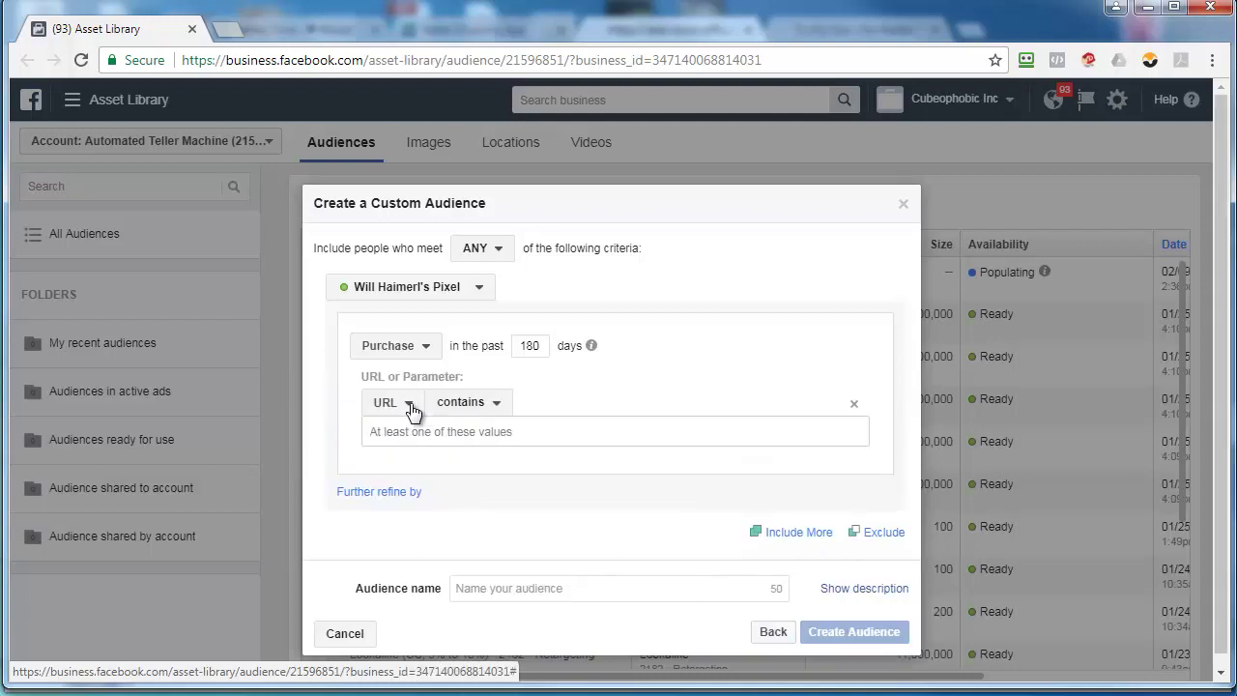
pyautogui.click(410, 404)
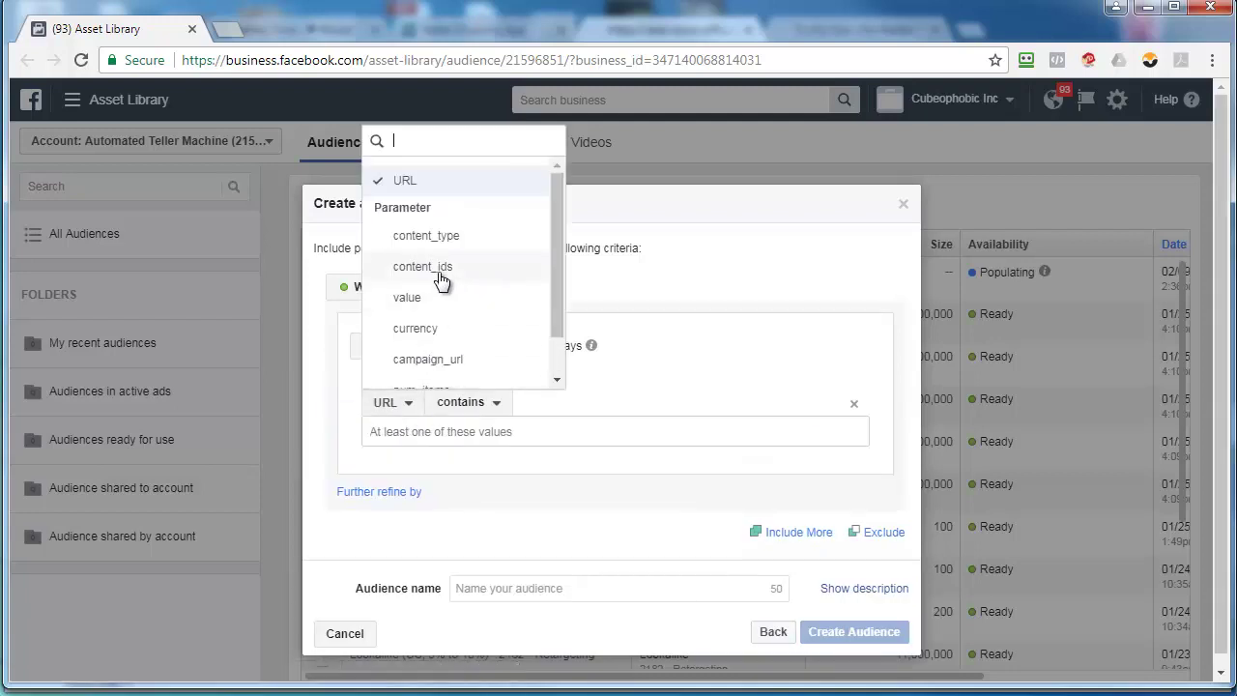
pyautogui.click(438, 271)
pyautogui.rightClick(406, 431)
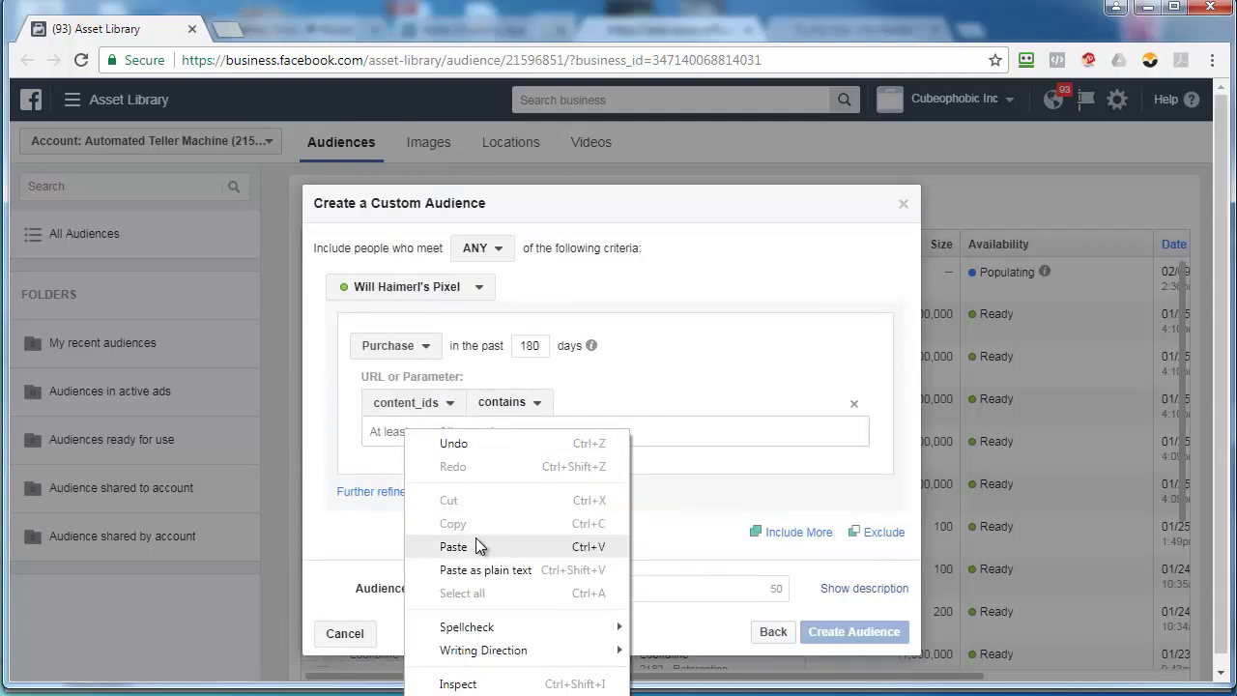
pyautogui.click(474, 547)
pyautogui.click(465, 462)
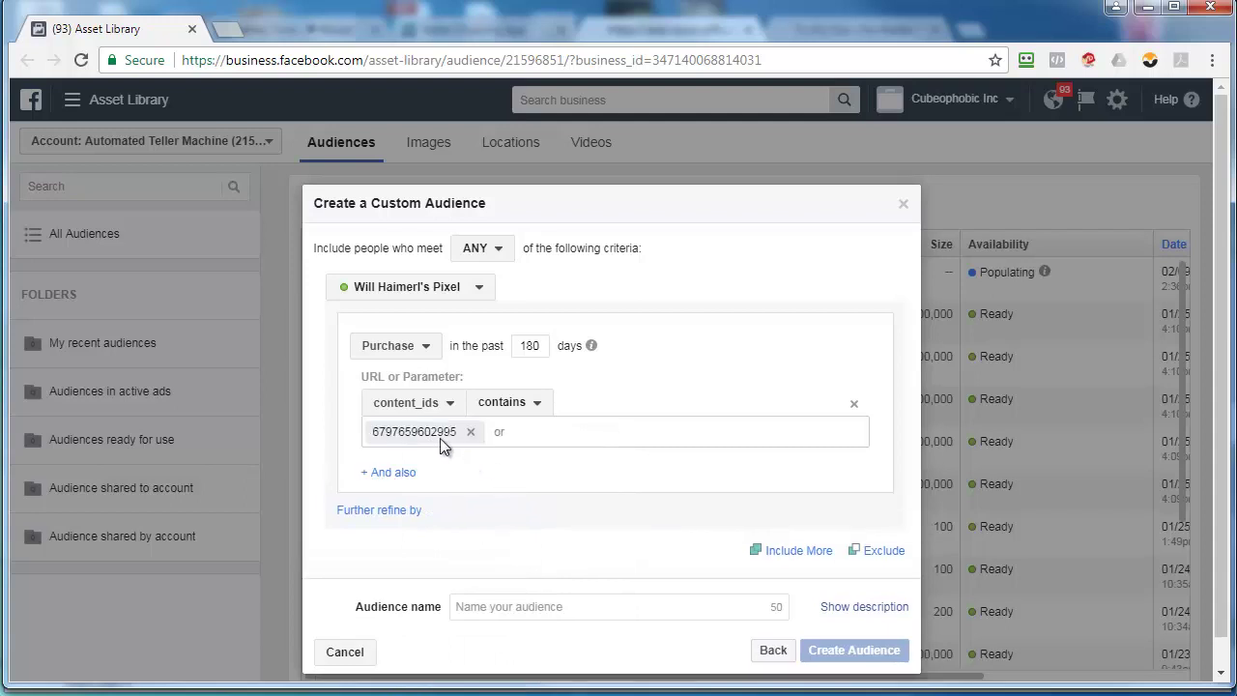
# - Name the audience "002-01 - Purchase" and create it, finishing the custom audience dialog
pyautogui.click(491, 599)
pyautogui.write('002')
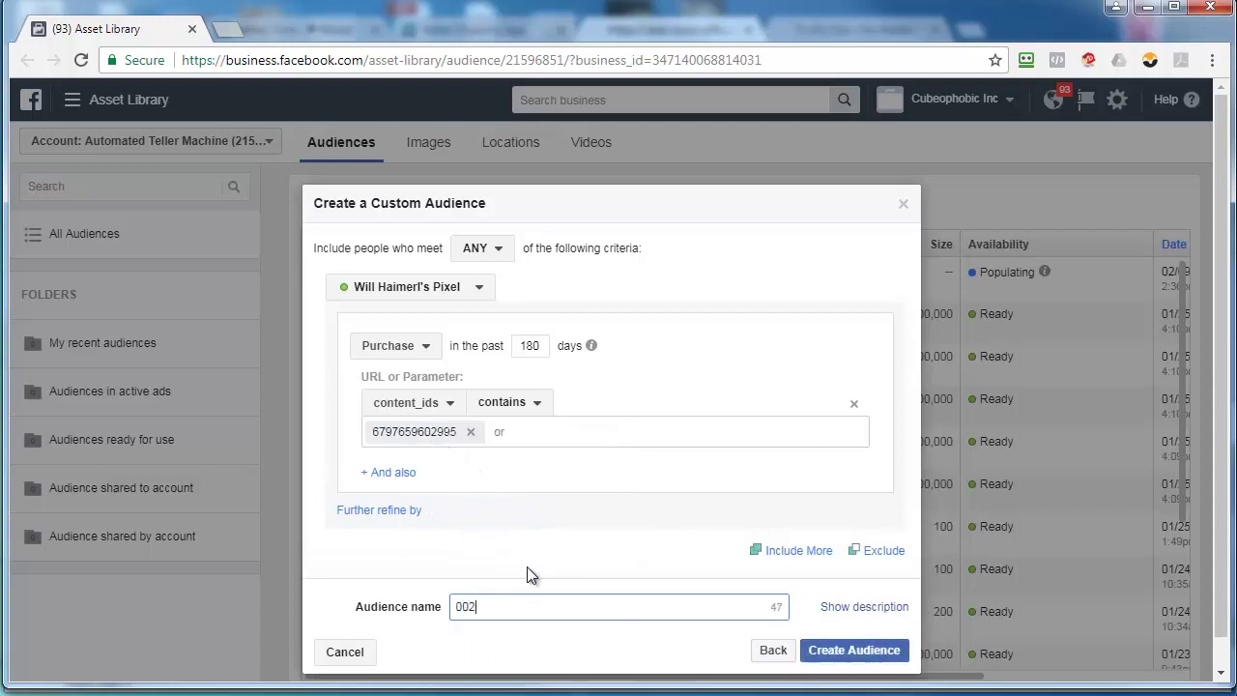
pyautogui.write('-01 - Purchase')
pyautogui.press('BackSpace')
pyautogui.press('BackSpace')
pyautogui.press('BackSpace')
pyautogui.press('BackSpace')
pyautogui.press('BackSpace')
pyautogui.write('chase')
pyautogui.click(833, 653)
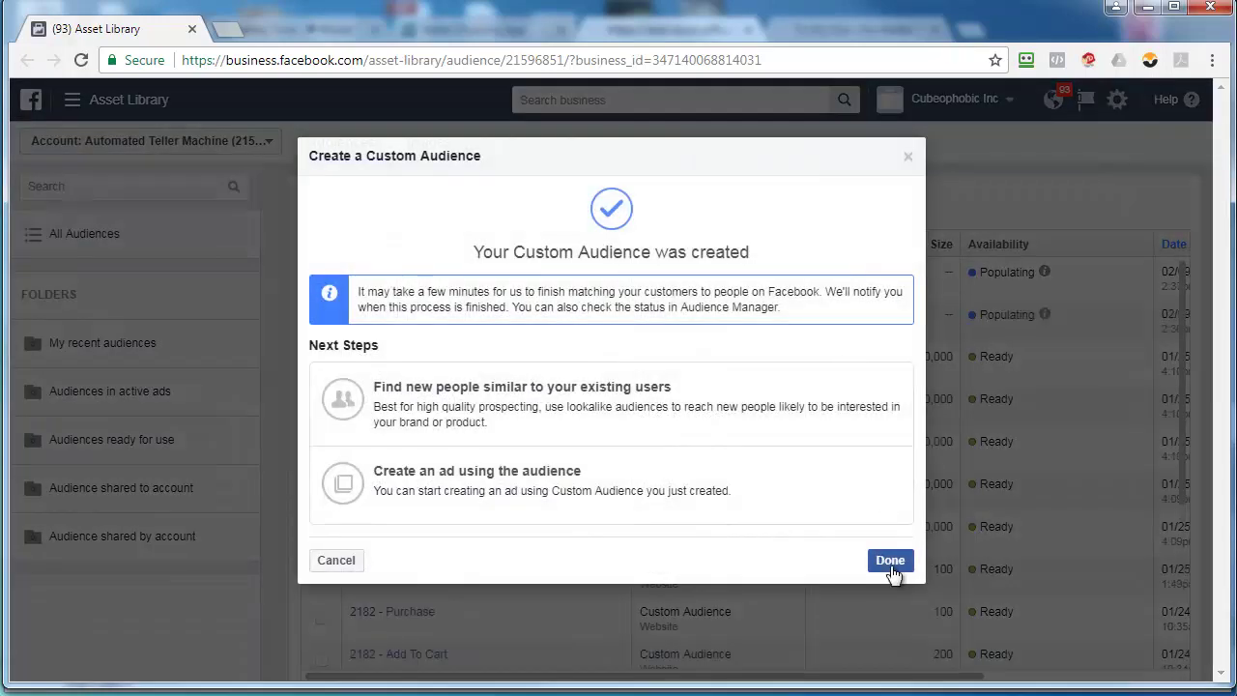
pyautogui.click(890, 562)
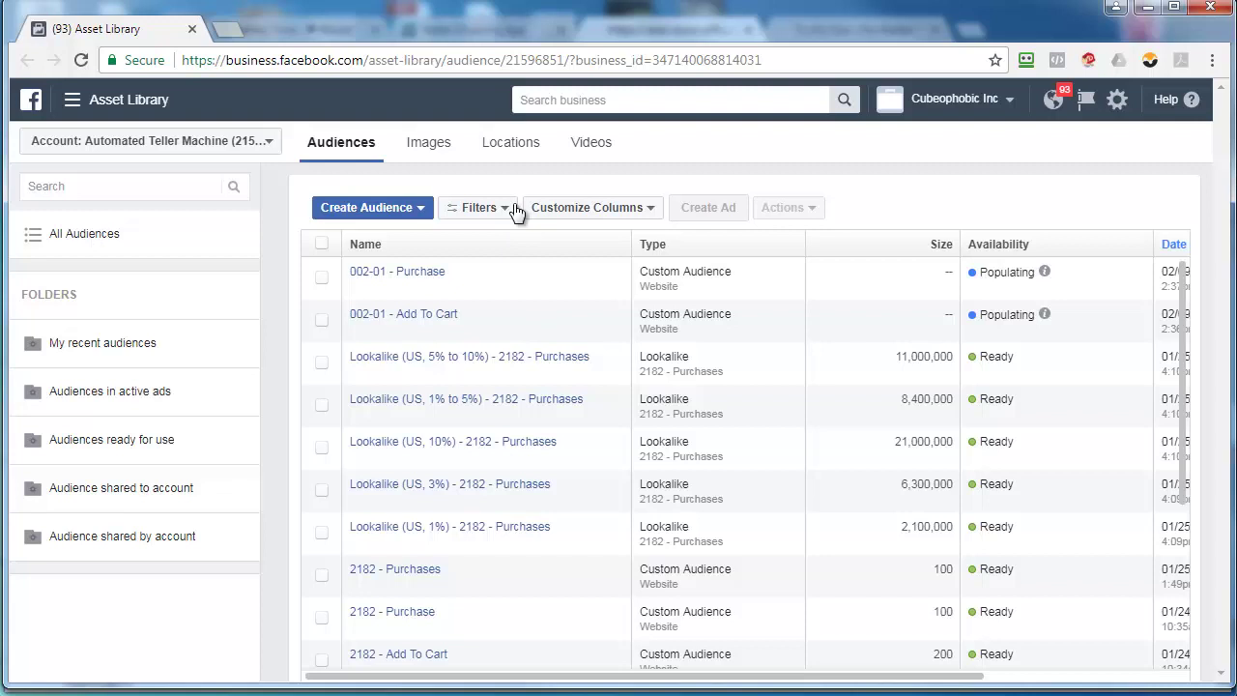
pyautogui.moveTo(416, 400)
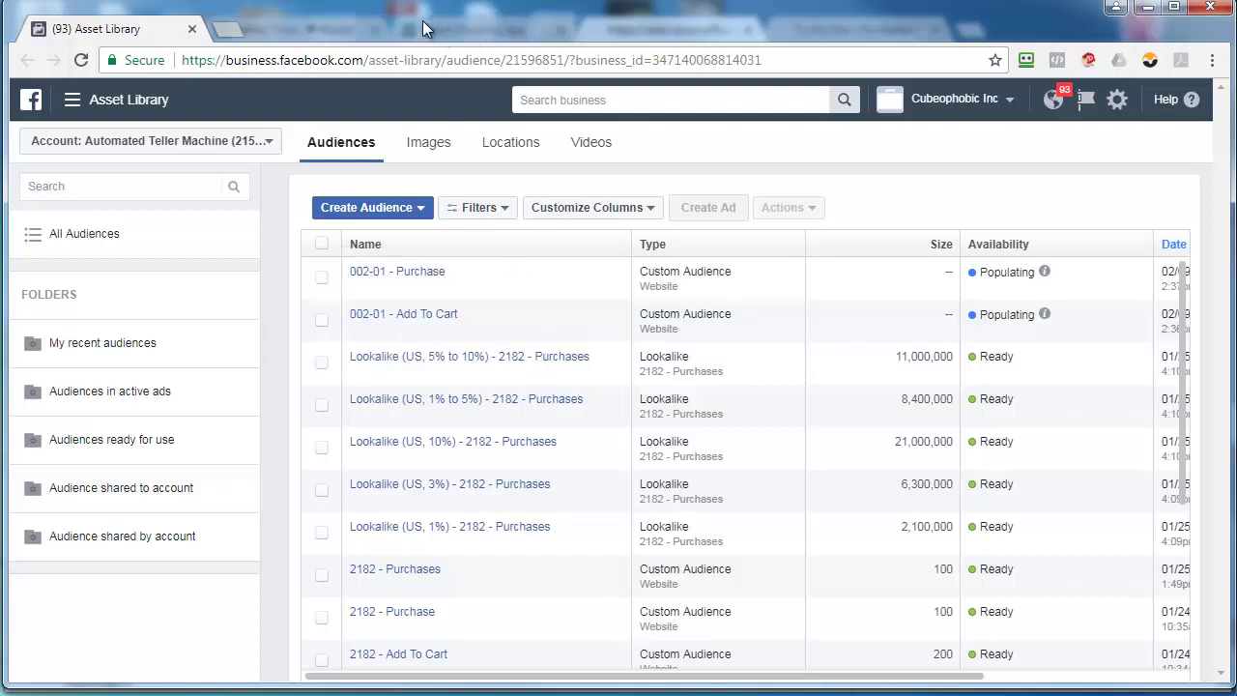